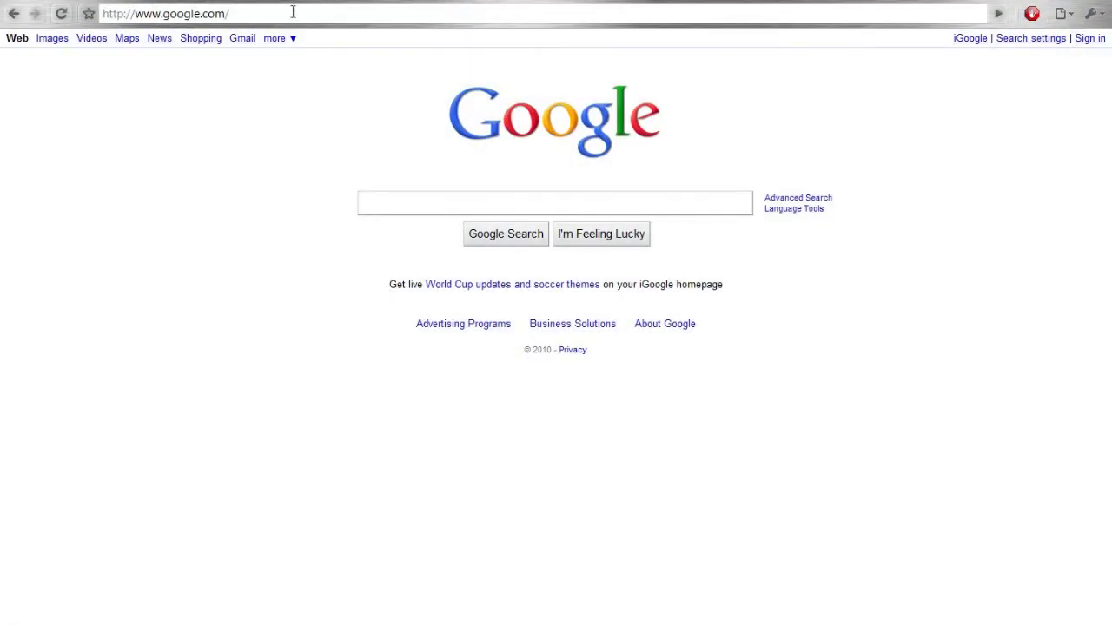
Select the current web address in Chrome's address bar so it can be replaced.
left_click(293, 13)
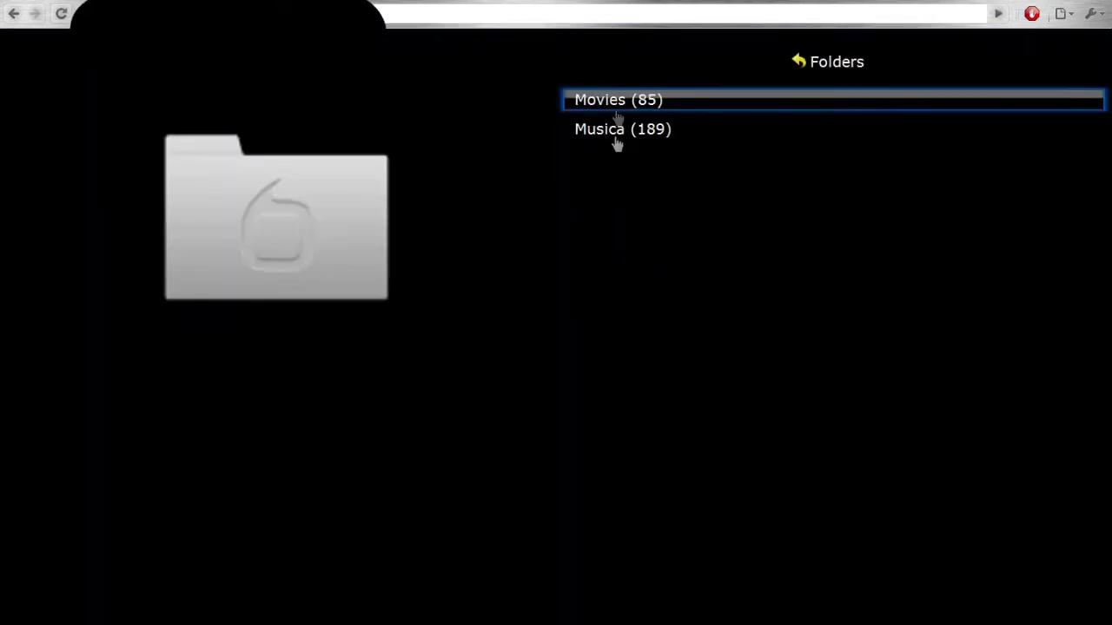
Open Movies (85), find Se7en in the list and start playing it.
left_click(617, 102)
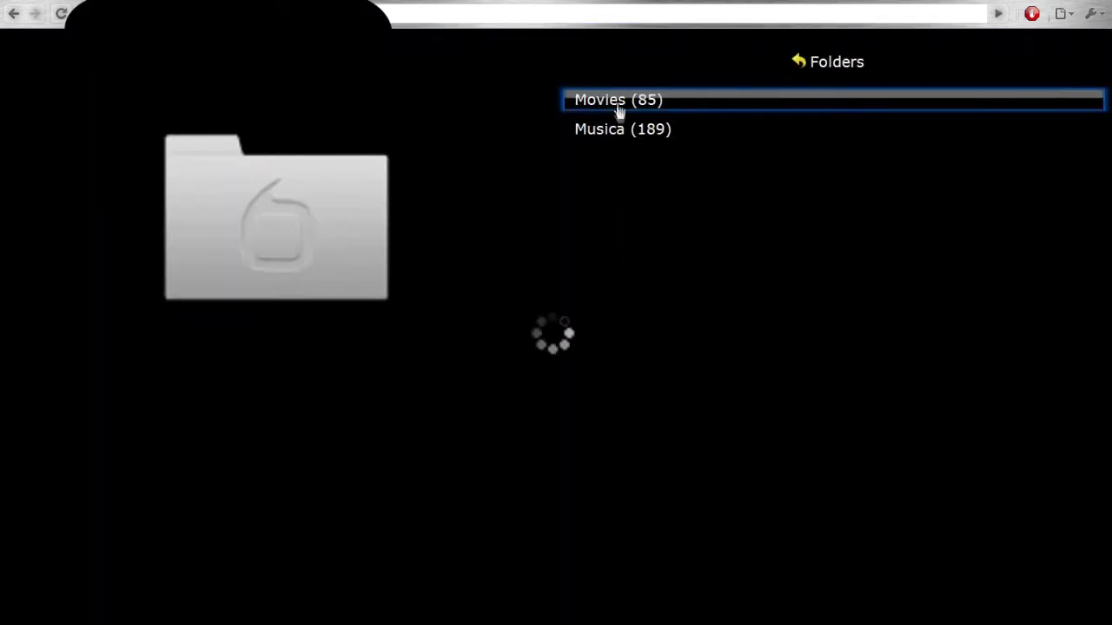
scroll(638, 287, "down", 10)
scroll(671, 371, "down", 16)
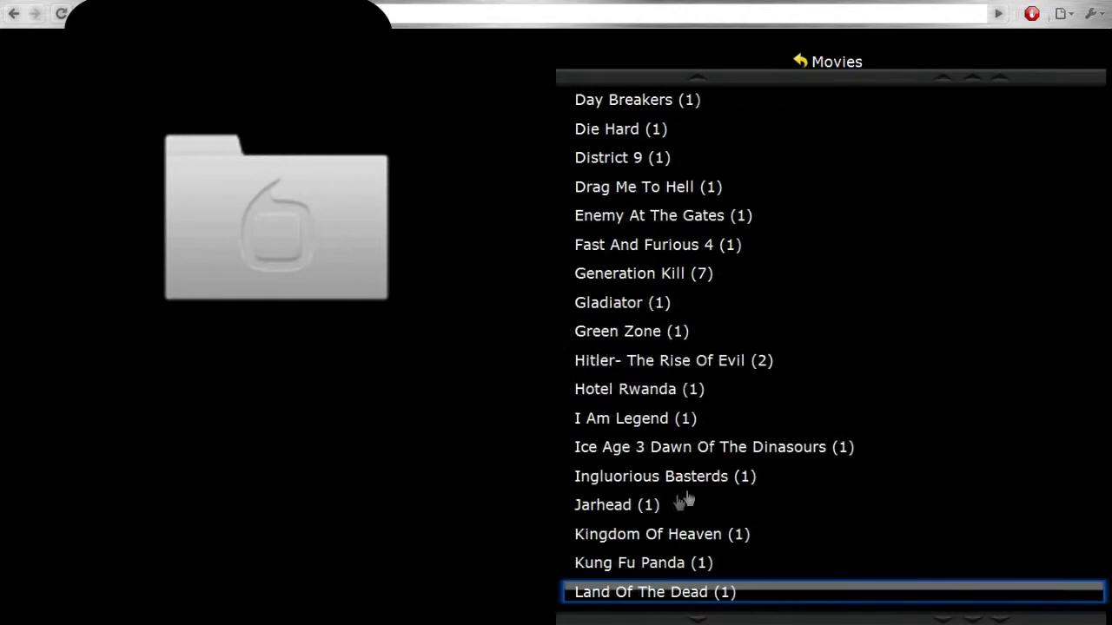
scroll(671, 530, "down", 5)
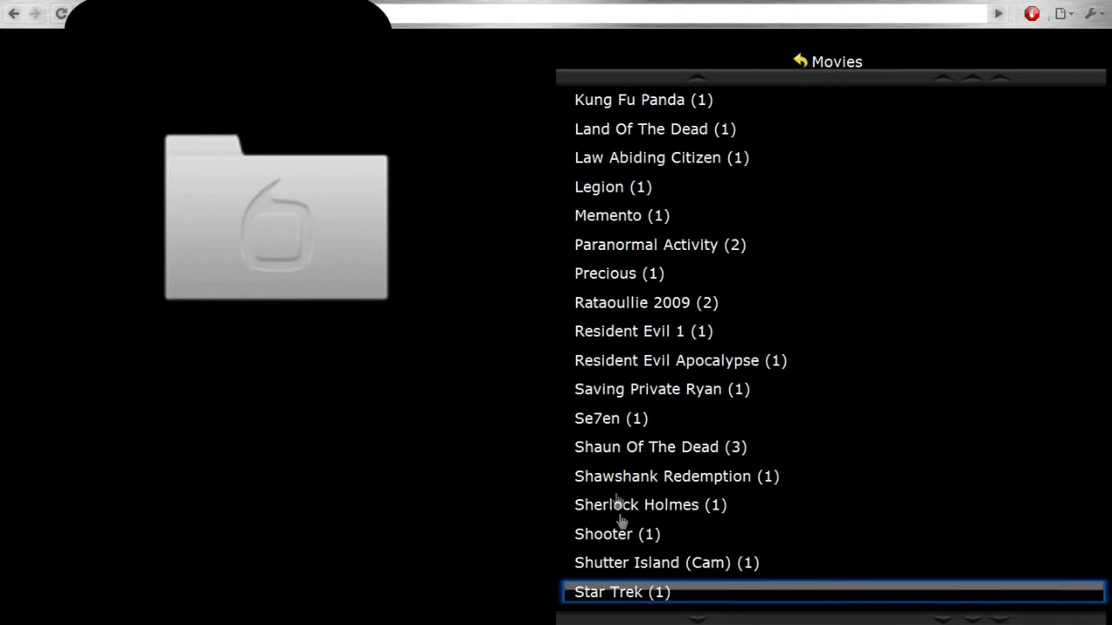
left_click(618, 422)
left_click(645, 102)
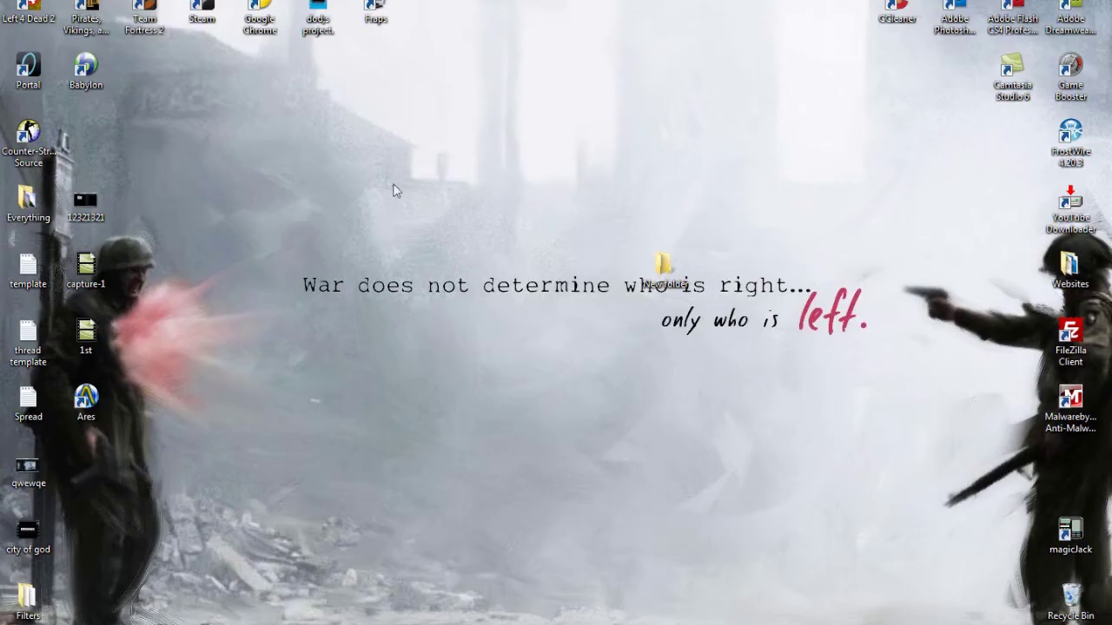
Relaunch Chrome from Start and enter tversity.com/down in the address bar.
key("super")
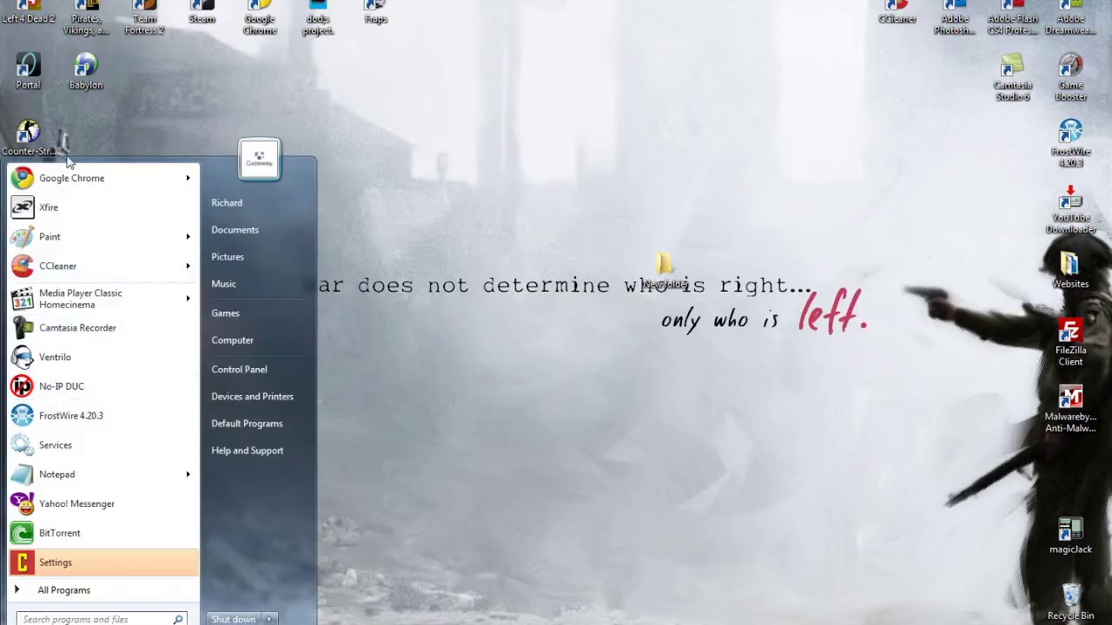
left_click(69, 178)
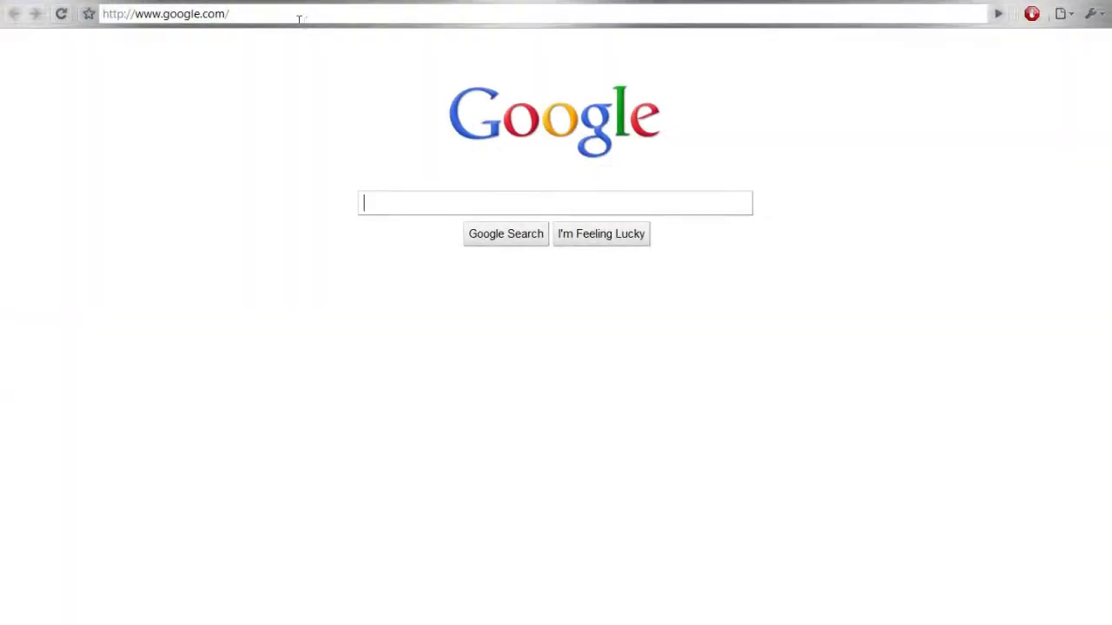
left_click(298, 17)
type("tversity")
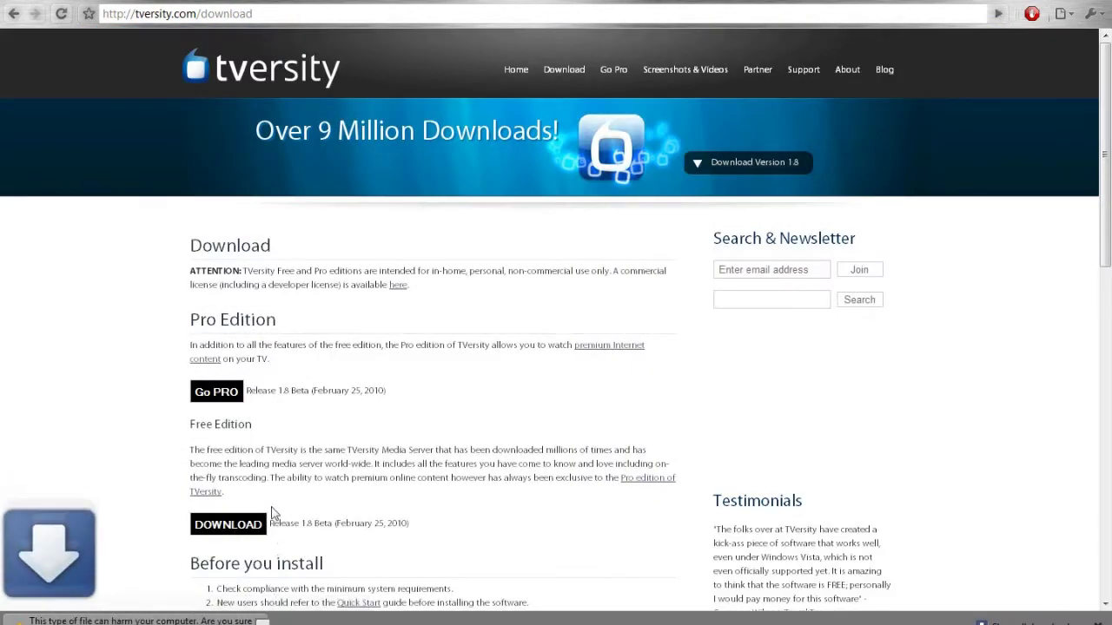
Keep the downloaded TVersity setup file despite the harmful-file warning and run it.
left_click(345, 620)
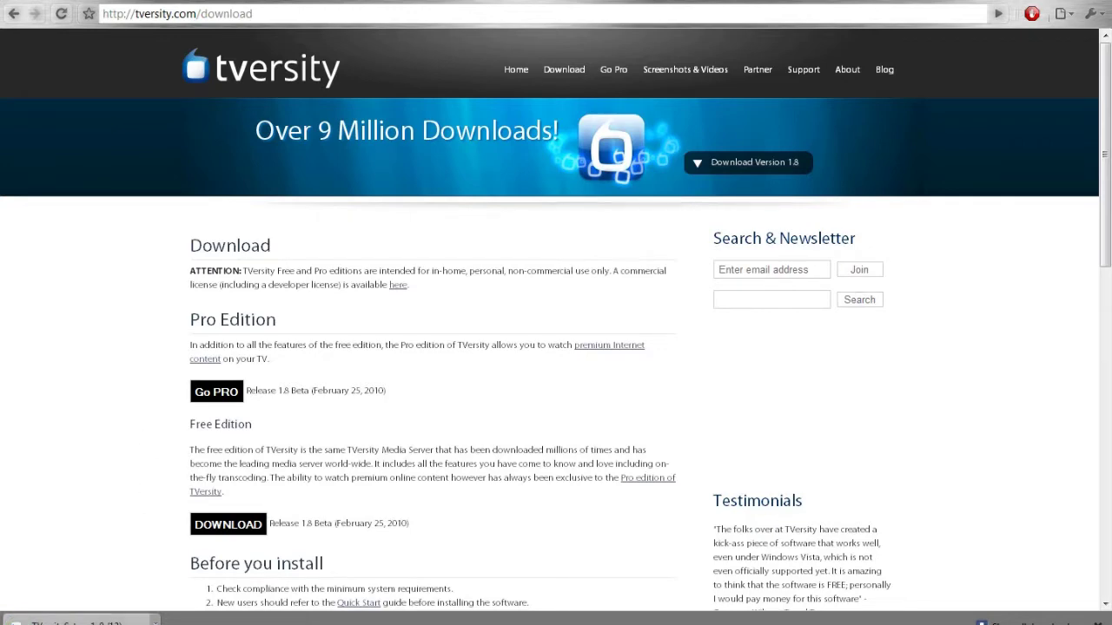
left_click(78, 620)
left_click(608, 330)
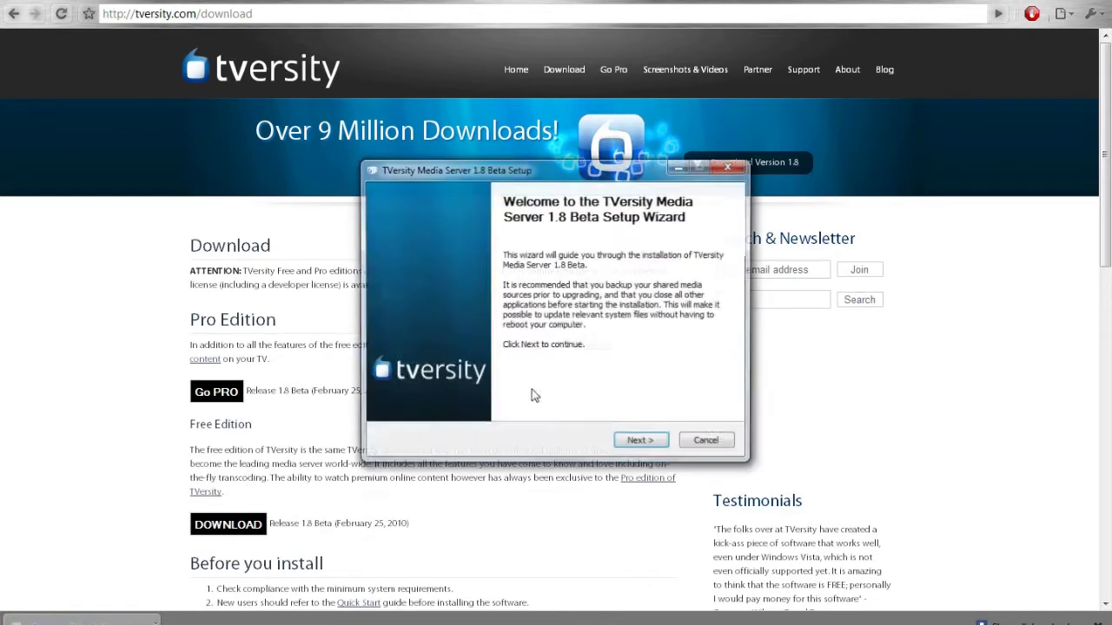
Accept the license, install TVersity Media Server 1.8 Beta, and decline restarting now.
left_click(640, 440)
left_click(418, 408)
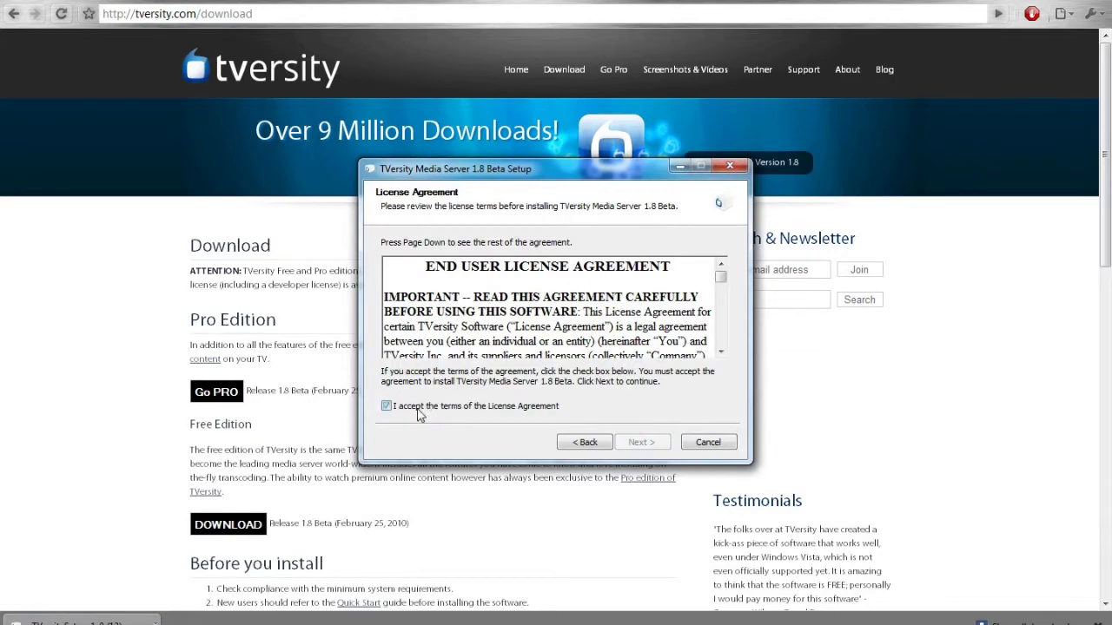
left_click(640, 442)
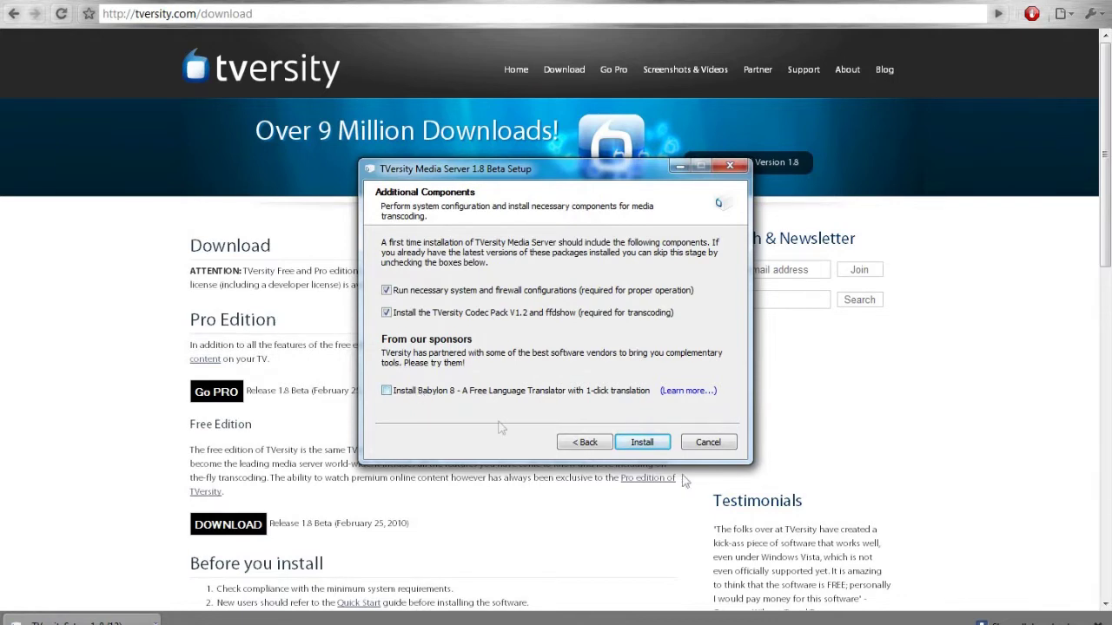
left_click(642, 444)
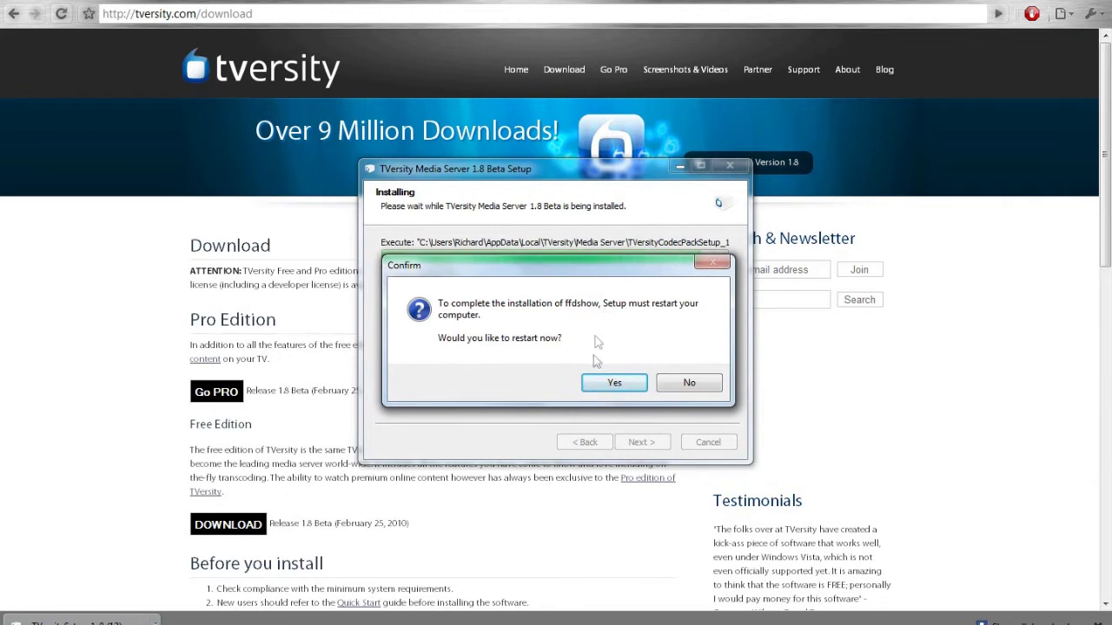
left_click(699, 387)
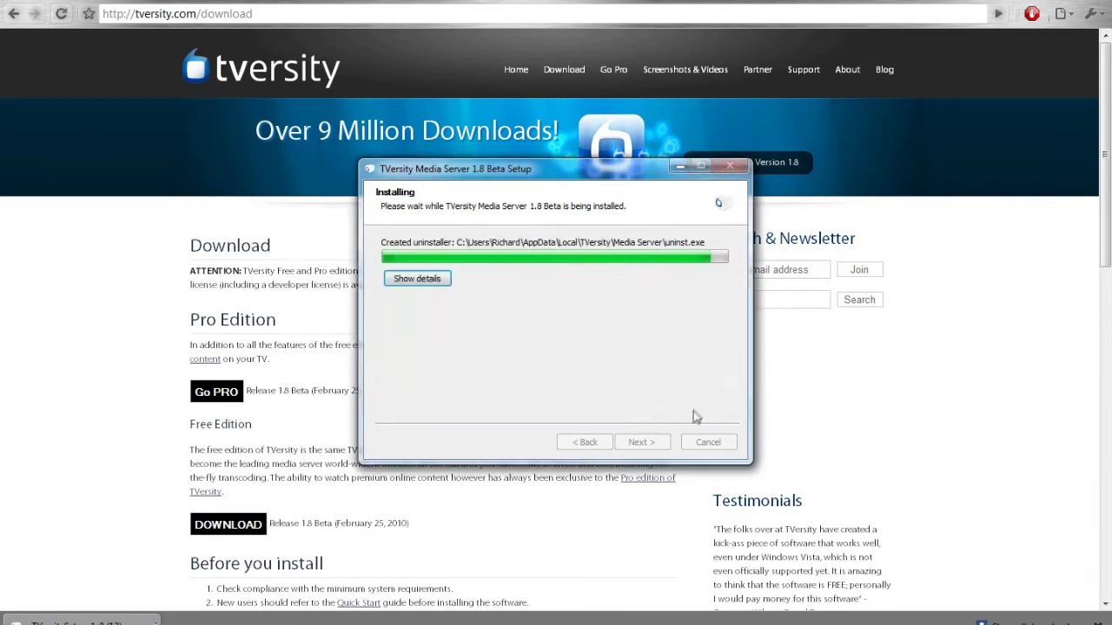
left_click(650, 444)
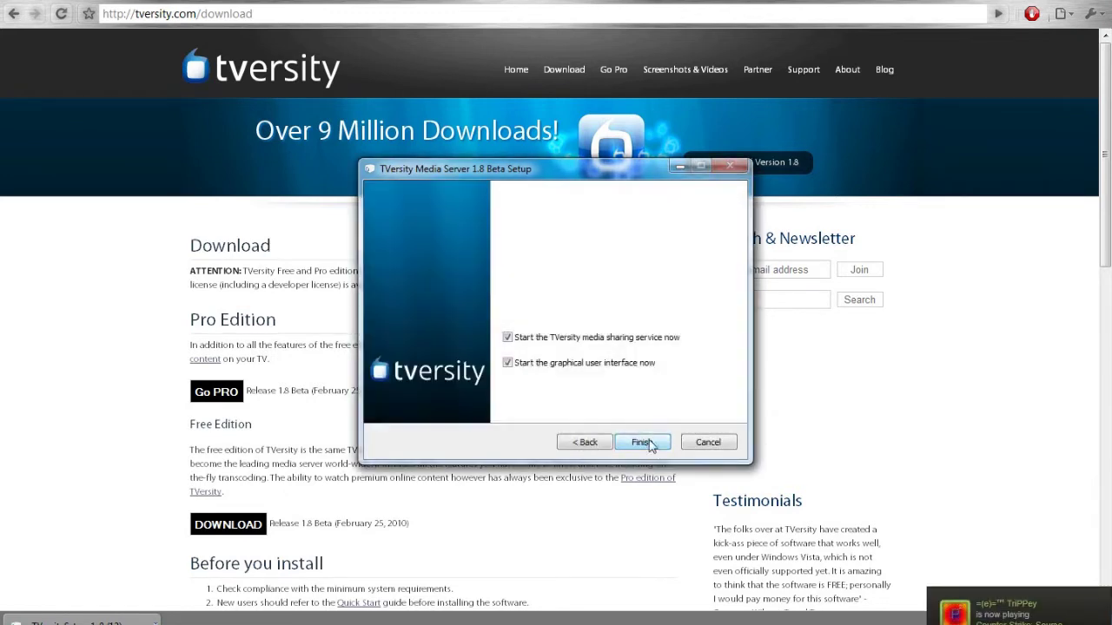
Finish the wizard and keep Auto Detect (recommended) as the media playback device.
left_click(650, 444)
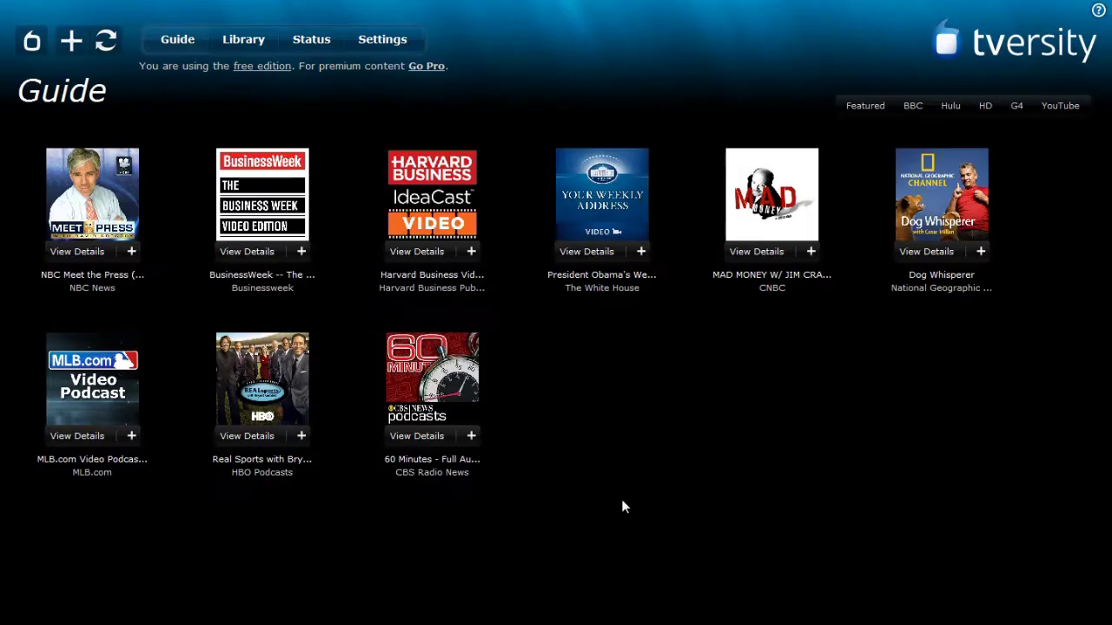
left_click(383, 39)
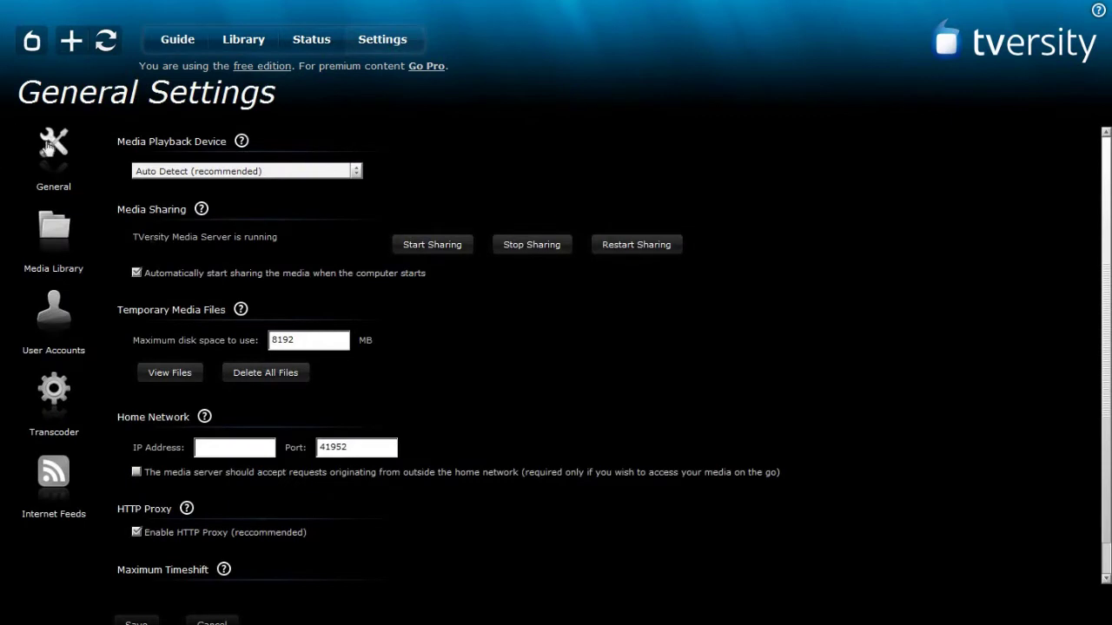
scroll(331, 323, "down", 1)
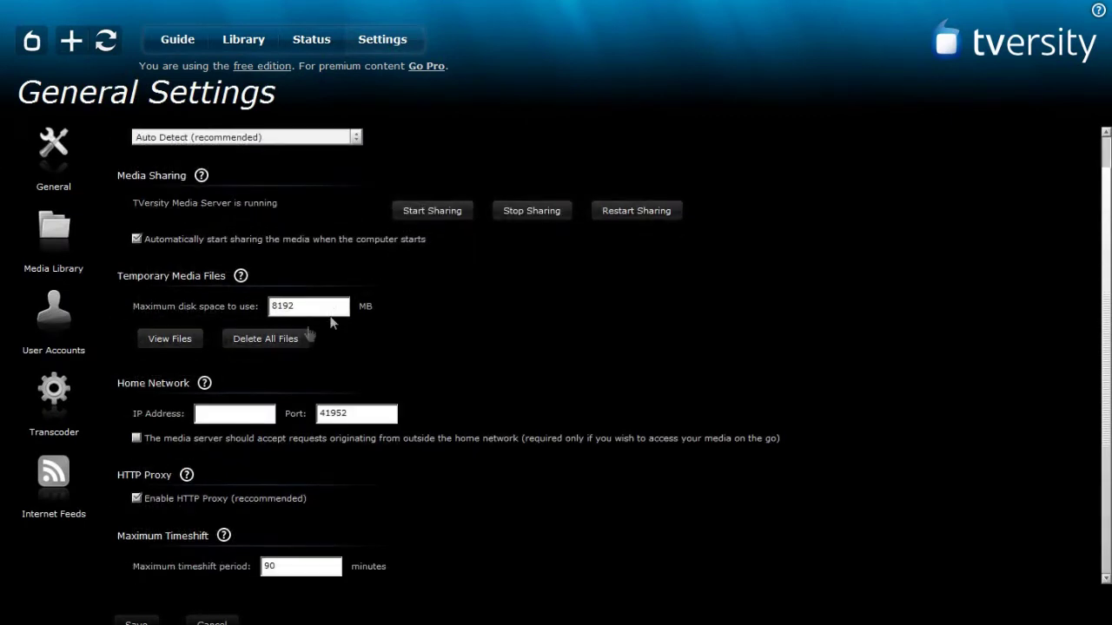
scroll(304, 404, "up", 1)
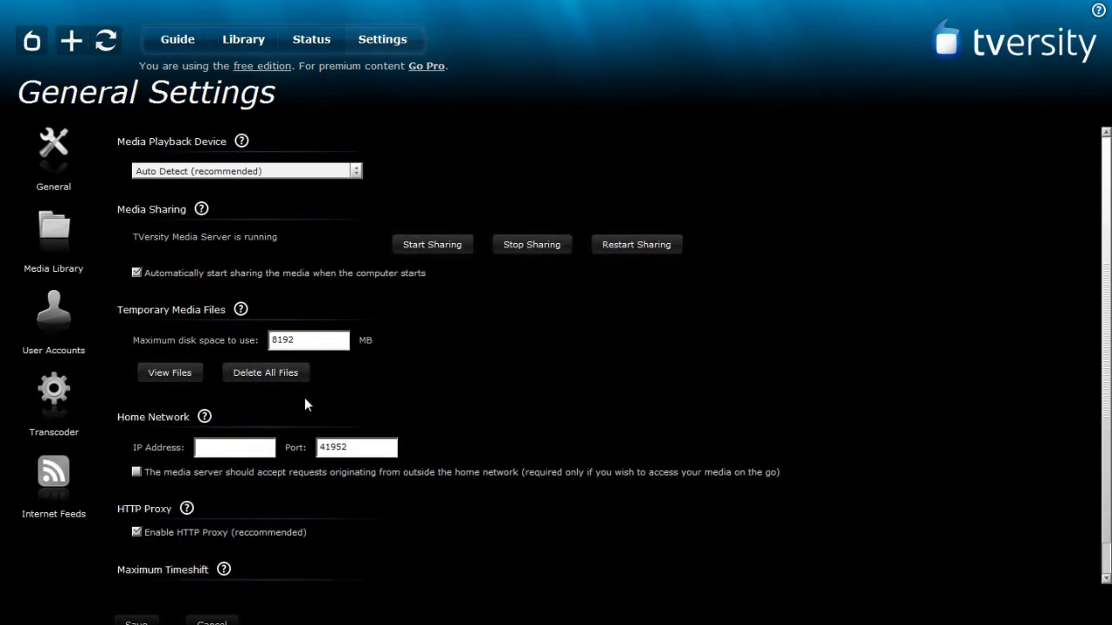
left_click(173, 173)
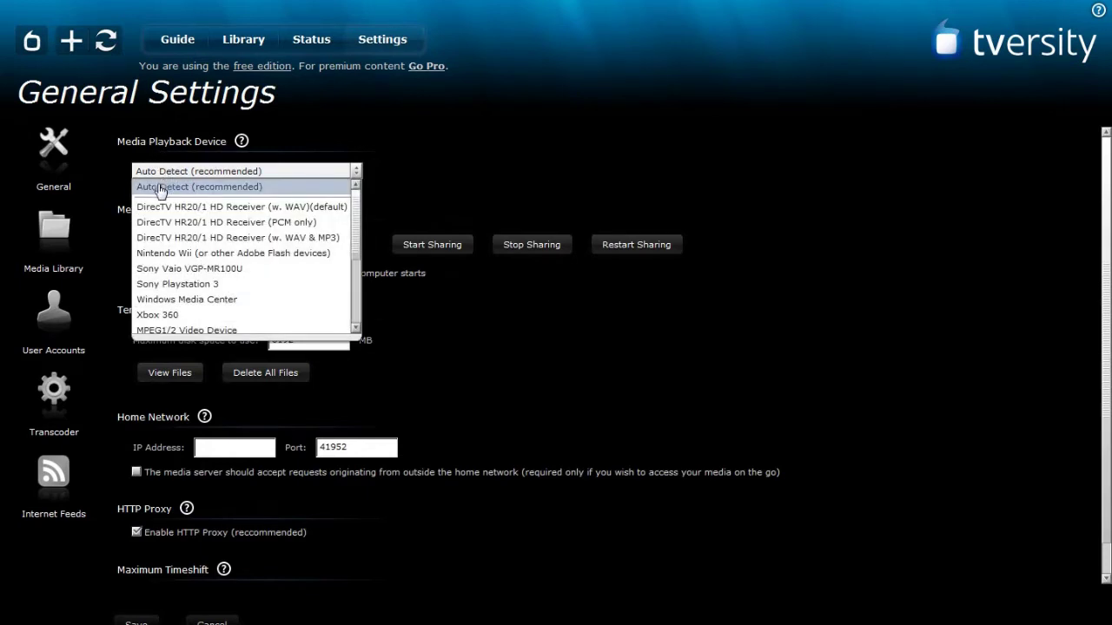
left_click(159, 189)
Start the media sharing service and dismiss the Success confirmation.
scroll(159, 197, "down", 1)
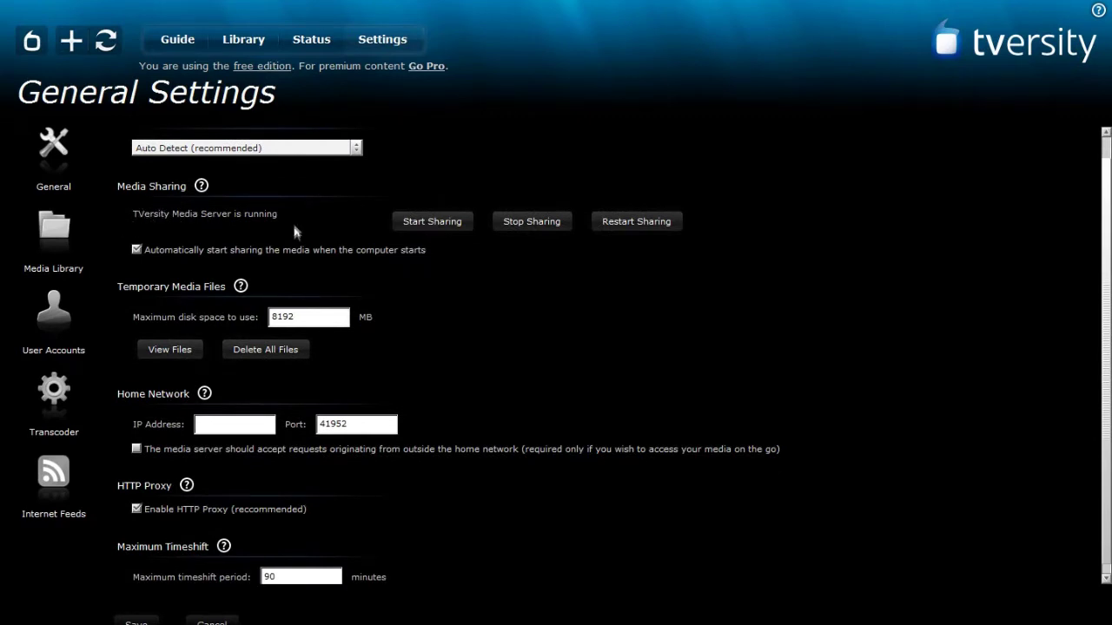
right_click(443, 228)
left_click(454, 310)
left_click(435, 225)
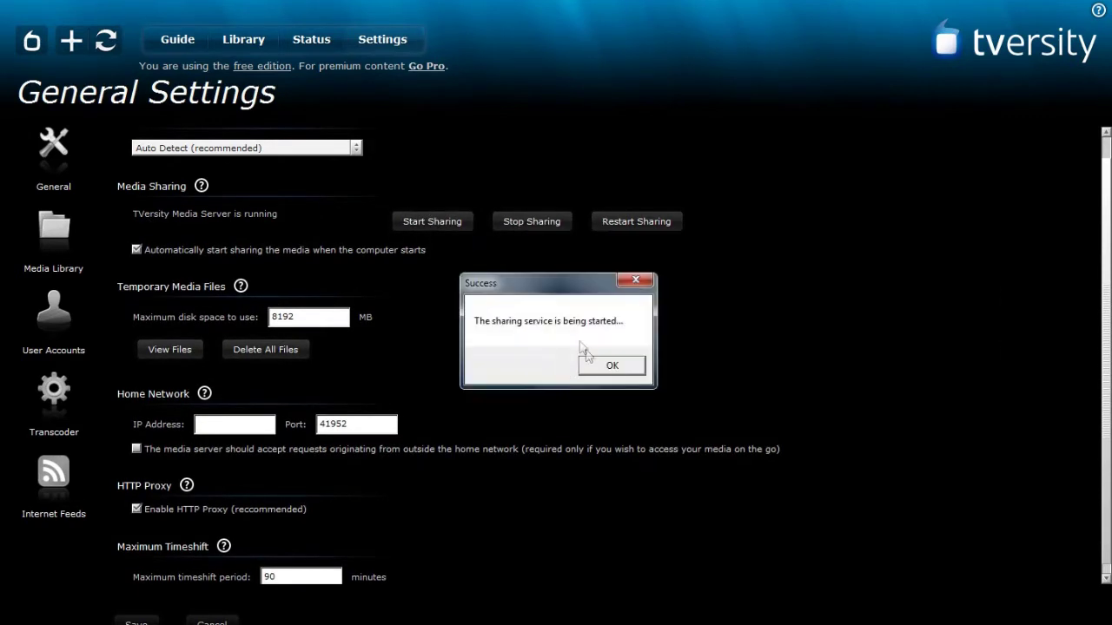
left_click(611, 367)
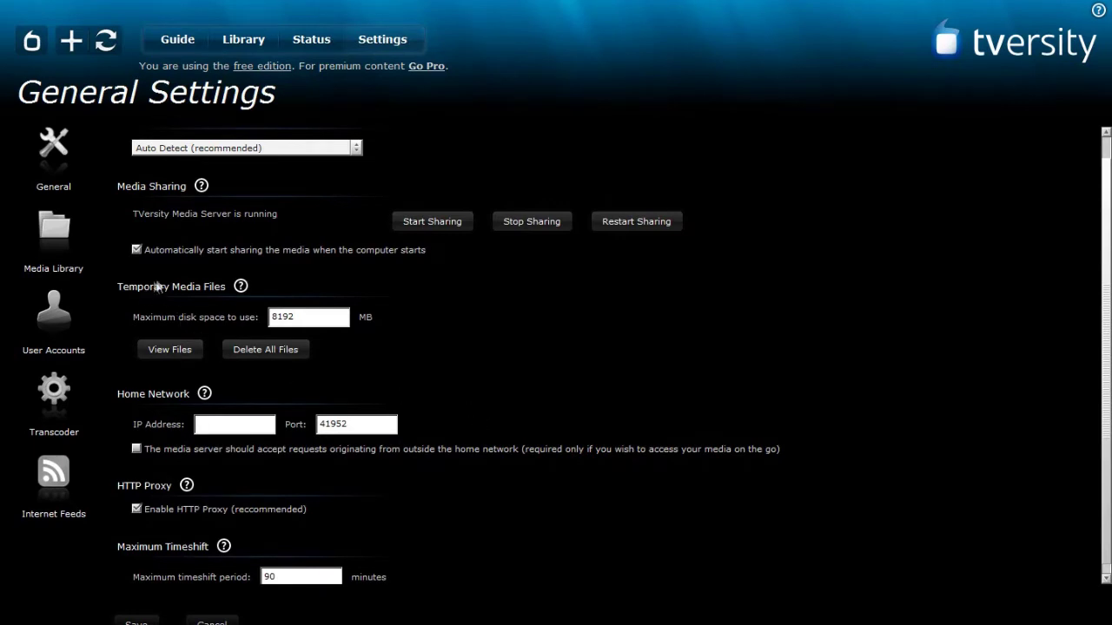
left_click_drag(308, 318, 230, 315)
Allow access from outside the home network and enter the remote-access password.
left_click(485, 338)
scroll(591, 365, "down", 1)
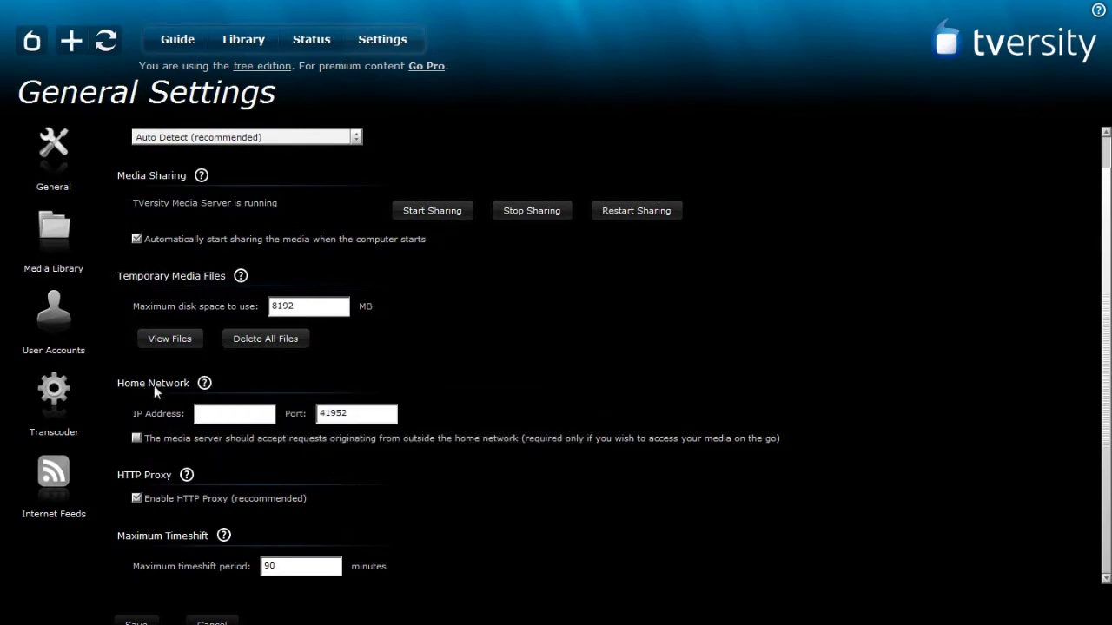
left_click(136, 439)
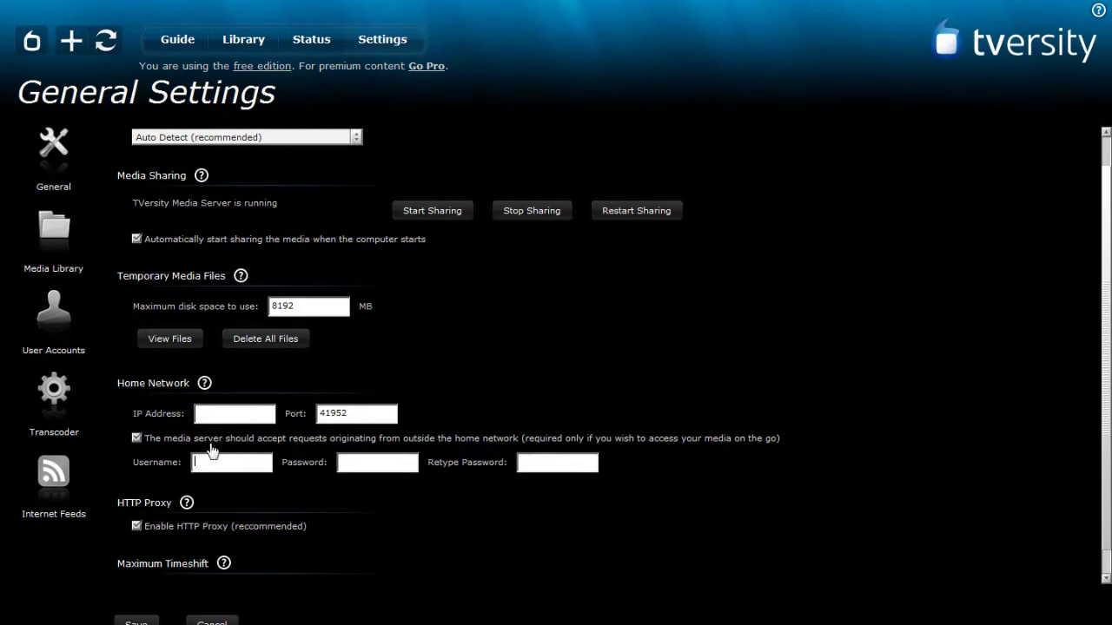
key("Tab")
type("p")
type("pe")
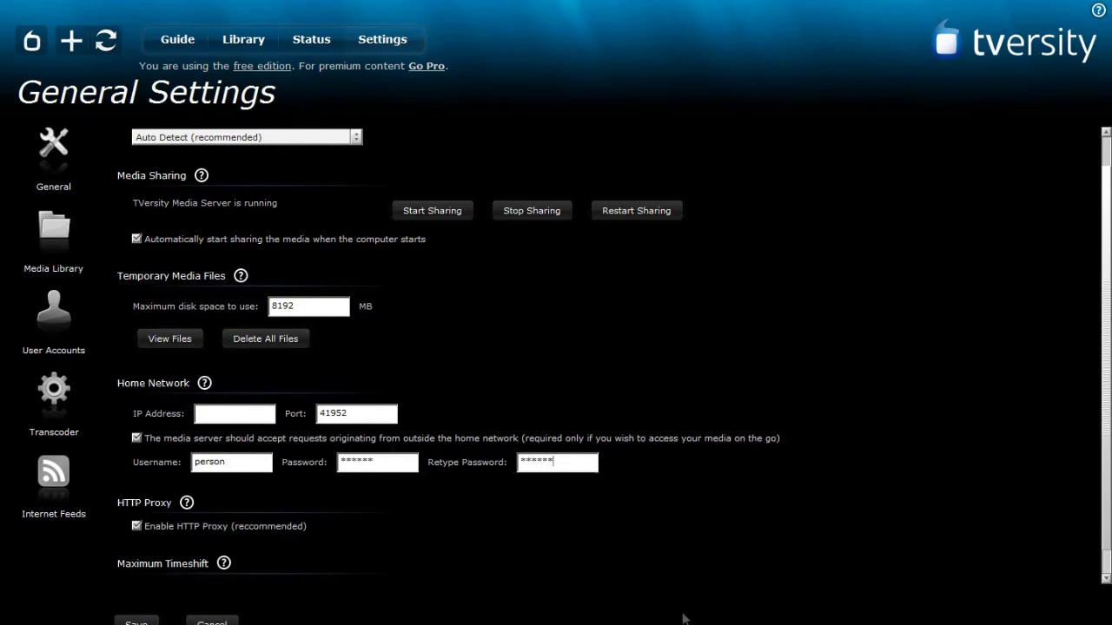
Save the changed General Settings.
scroll(706, 542, "down", 1)
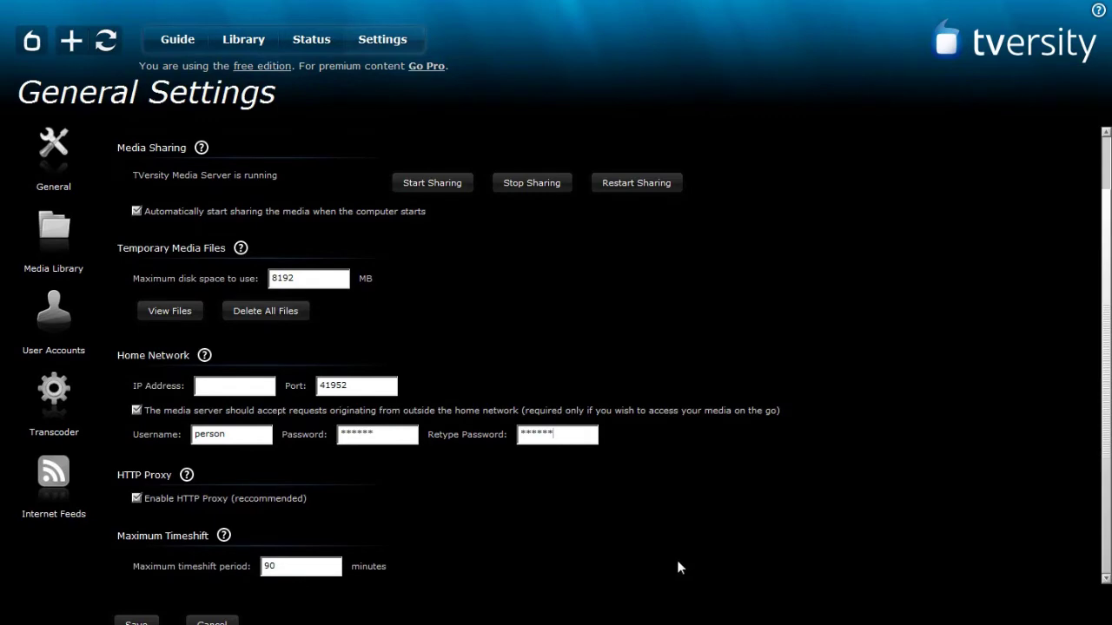
scroll(674, 550, "up", 1)
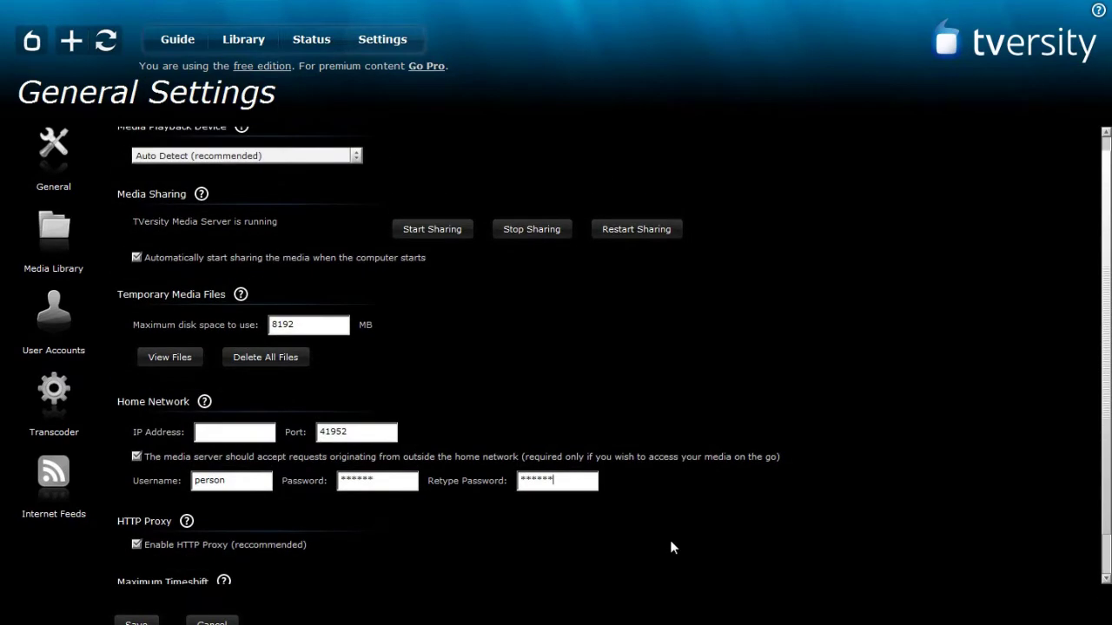
scroll(666, 528, "down", 1)
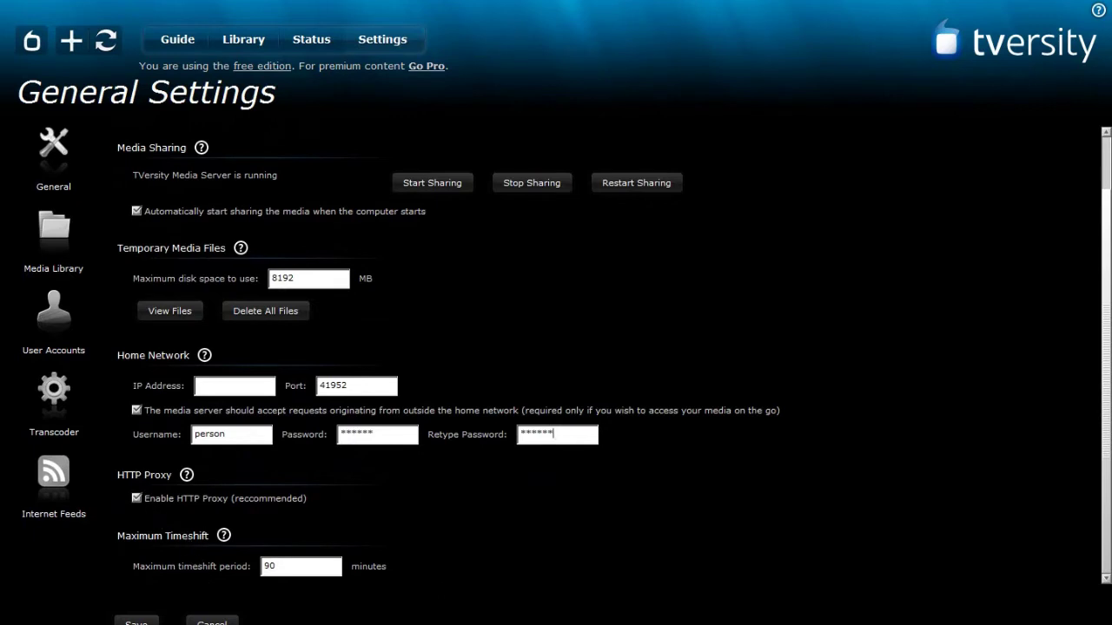
left_click(136, 623)
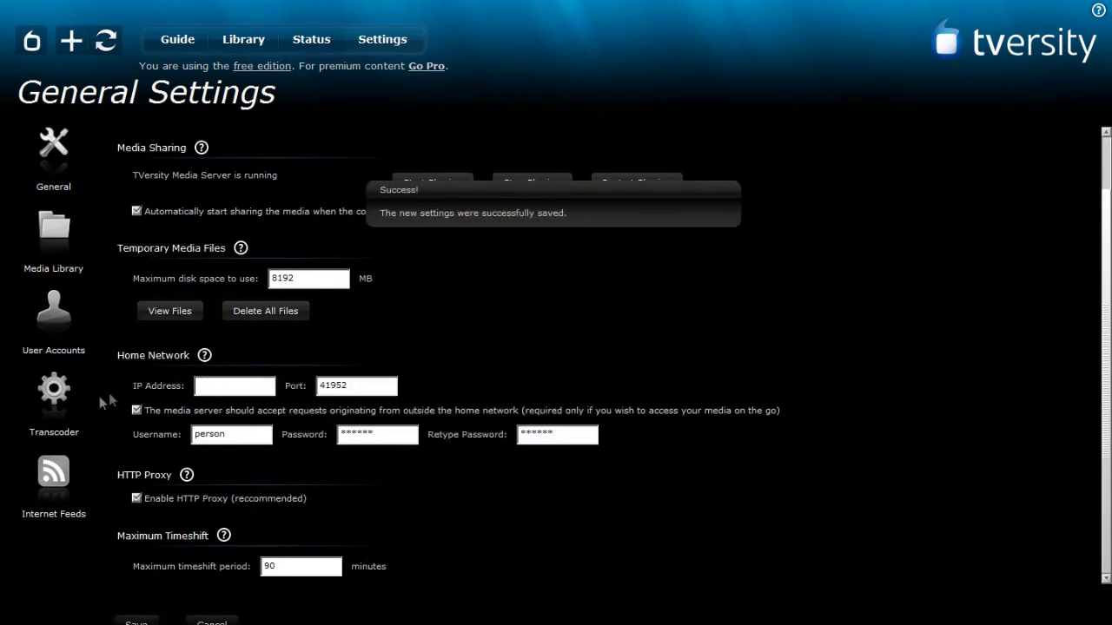
left_click(50, 401)
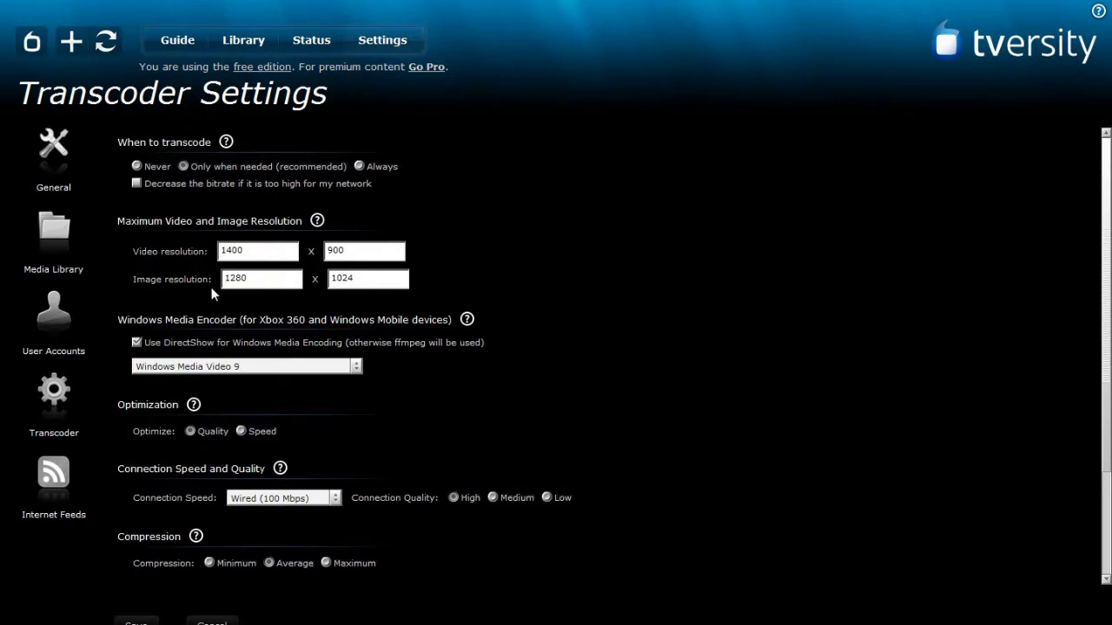
Review Transcoder Settings: 1400 video width, Windows Media Video 9, Wired (100 Mbps) connection.
scroll(157, 291, "down", 2)
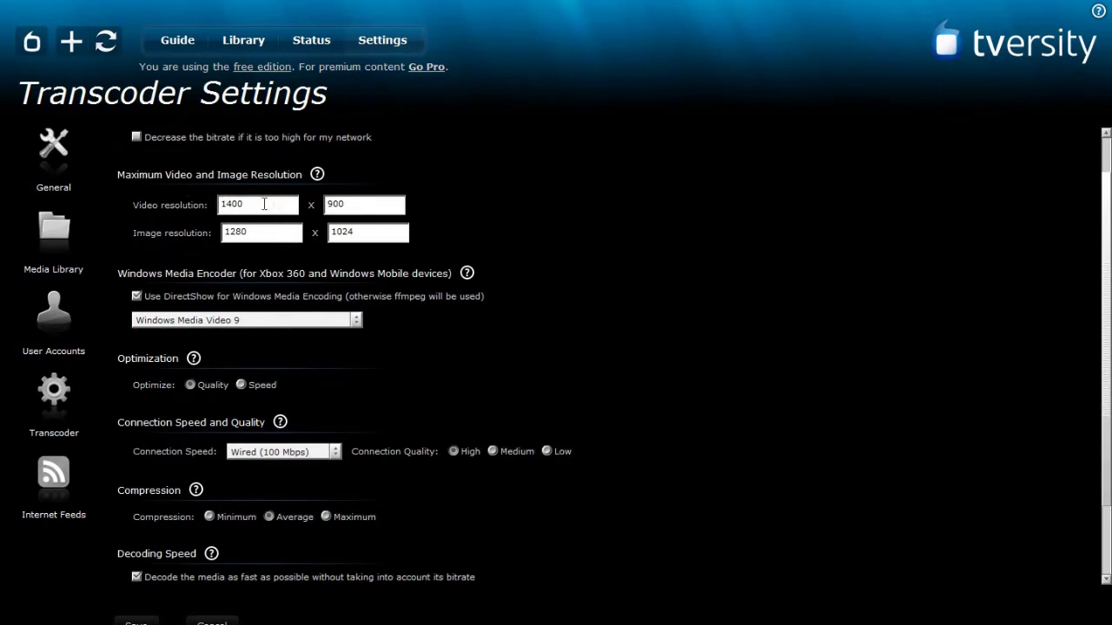
left_click_drag(248, 204, 212, 205)
scroll(154, 218, "down", 1)
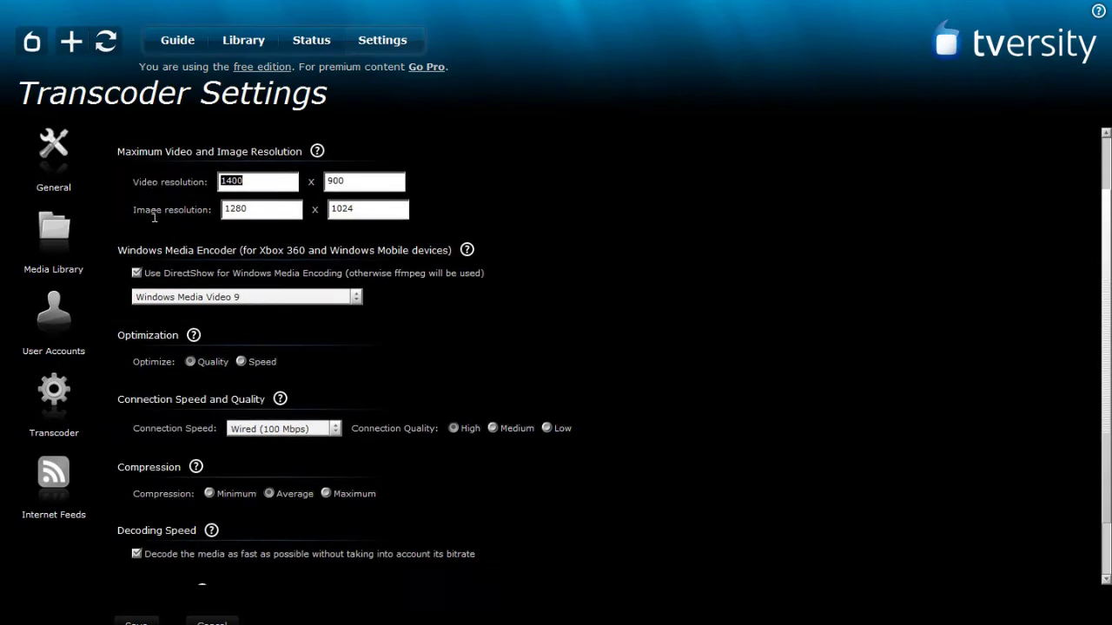
scroll(155, 286, "down", 1)
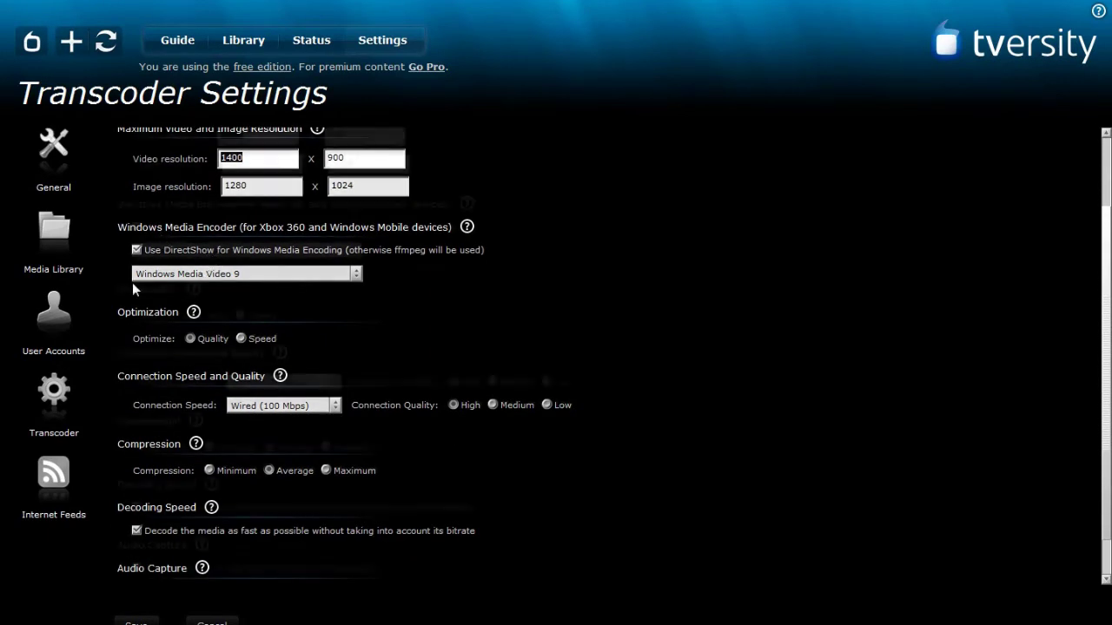
scroll(134, 280, "down", 1)
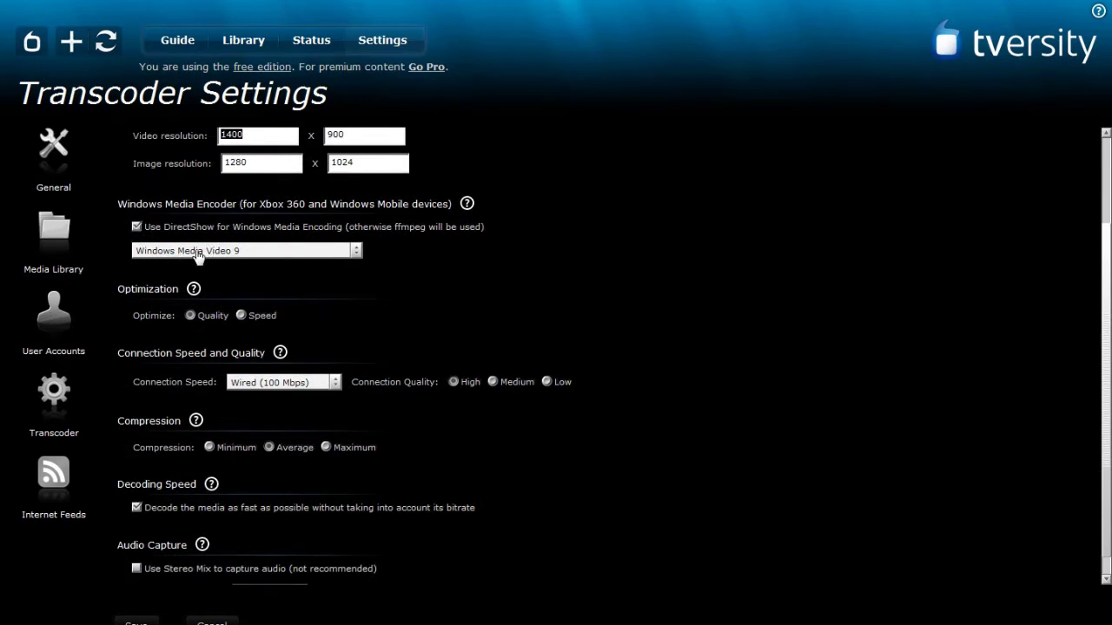
scroll(197, 255, "down", 1)
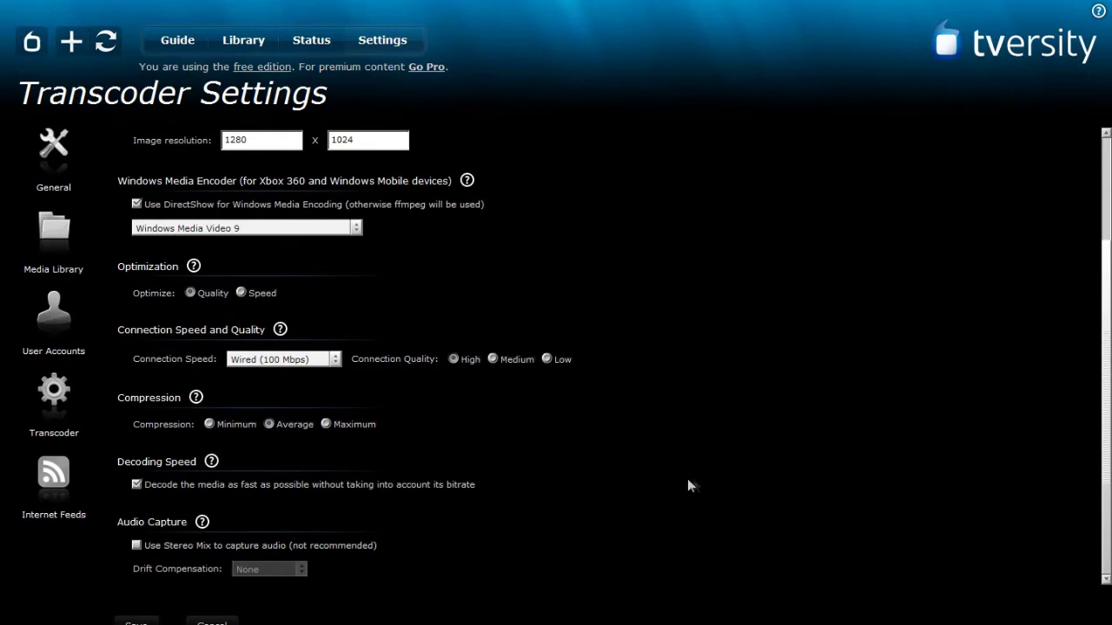
scroll(170, 284, "up", 1)
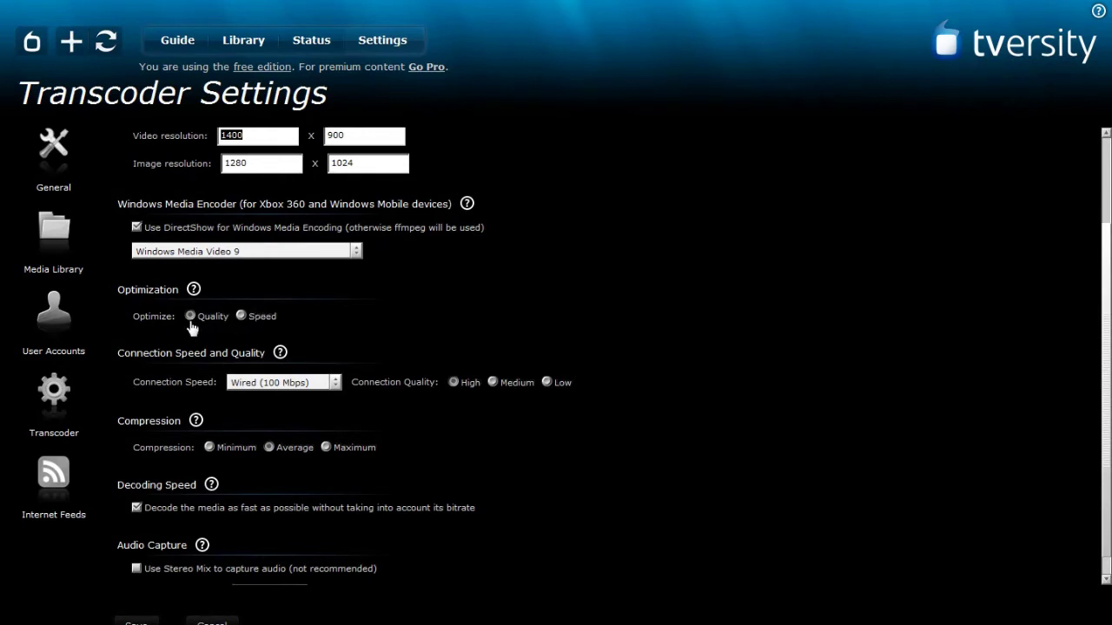
scroll(173, 356, "down", 1)
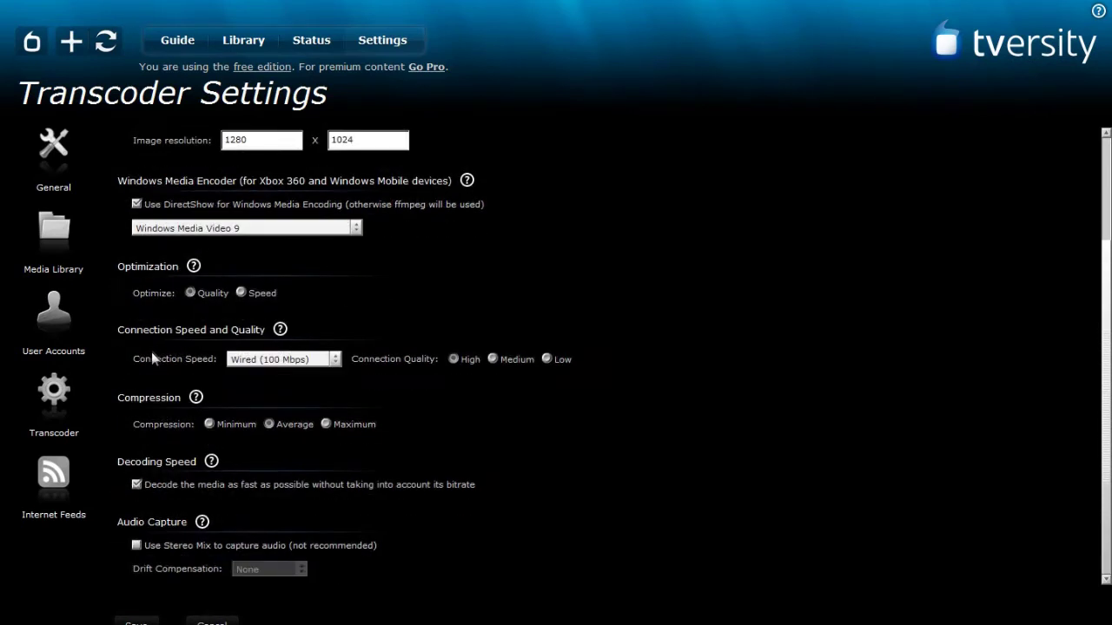
left_click(287, 362)
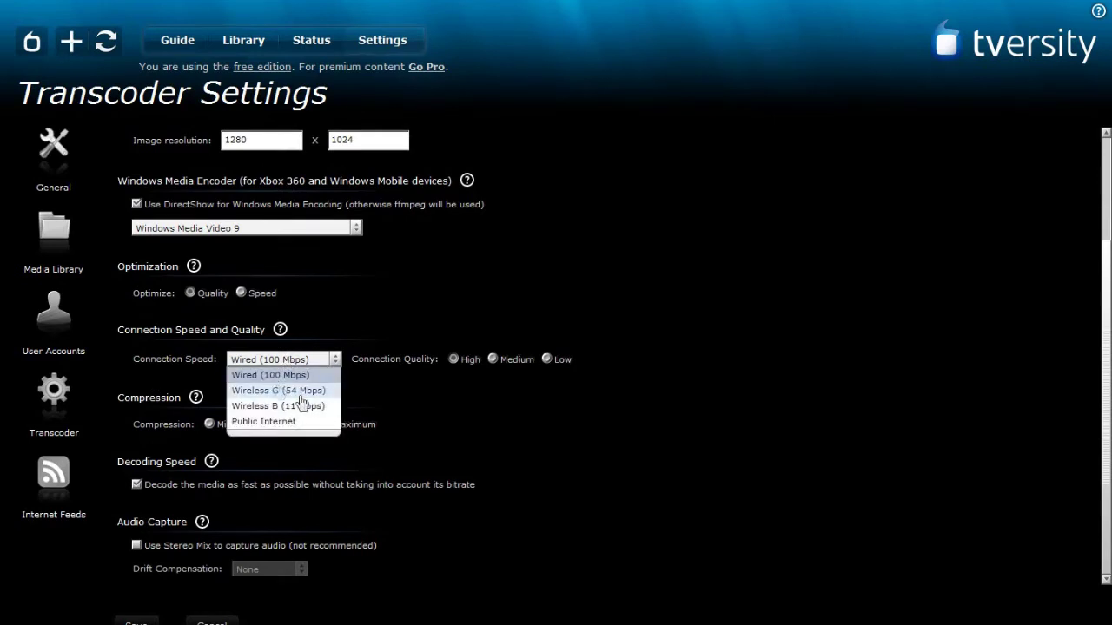
left_click(314, 376)
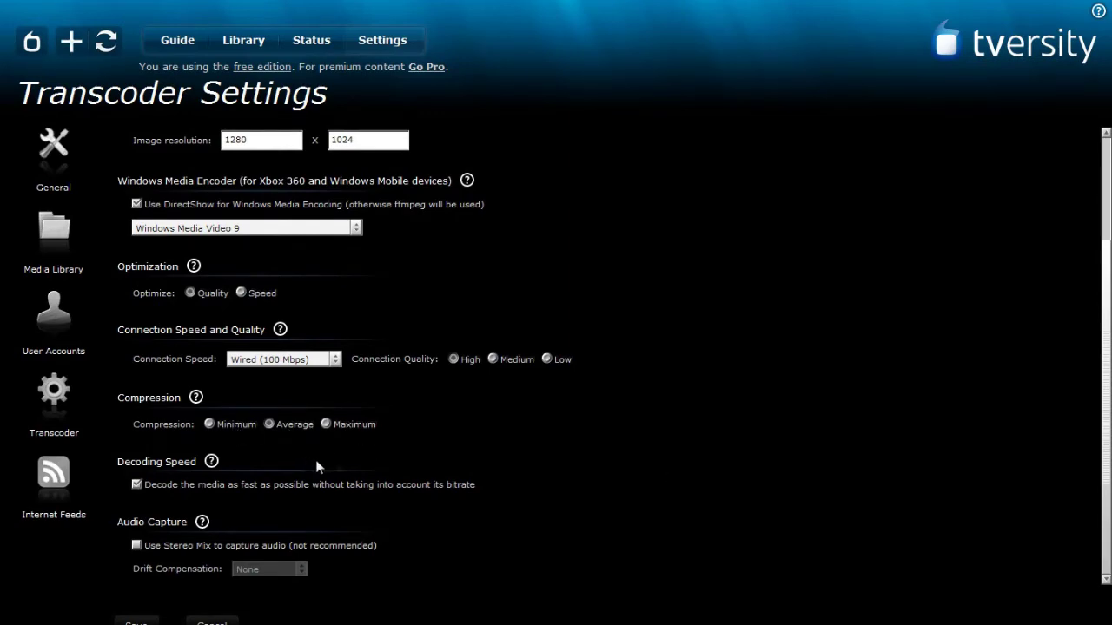
scroll(643, 459, "up", 2)
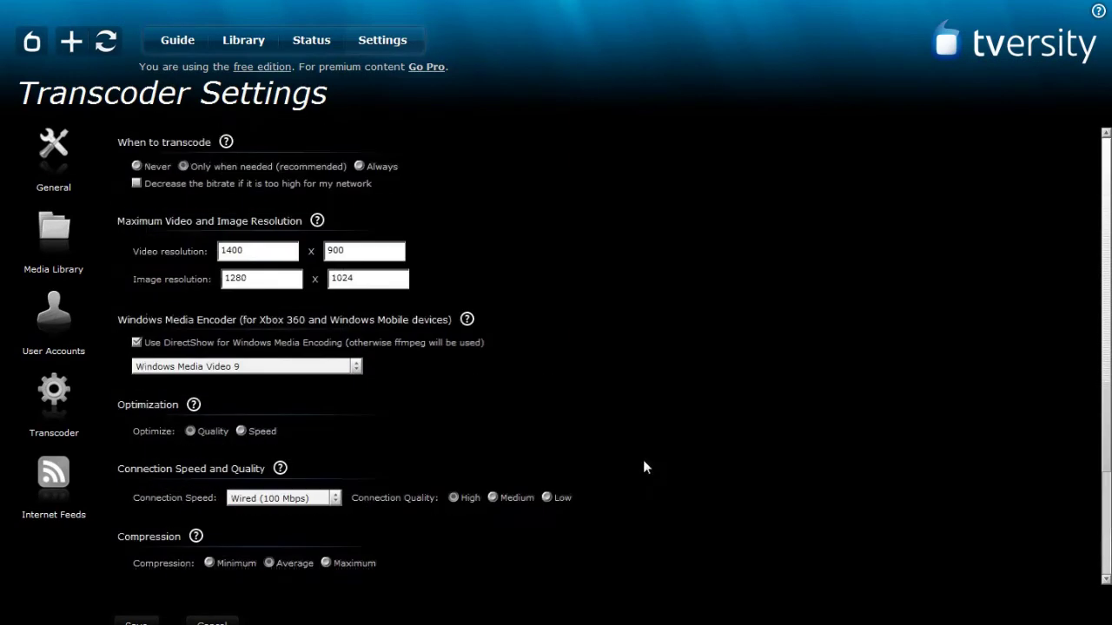
scroll(645, 462, "down", 2)
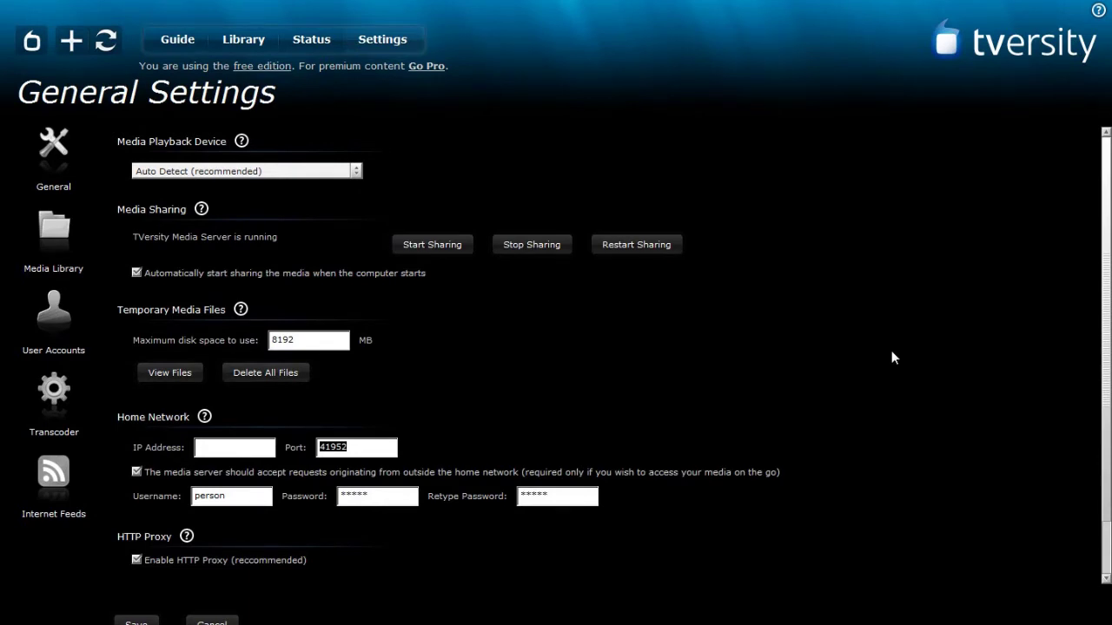
Check the Home Network port 41952 in General Settings, then deselect it.
left_click(981, 379)
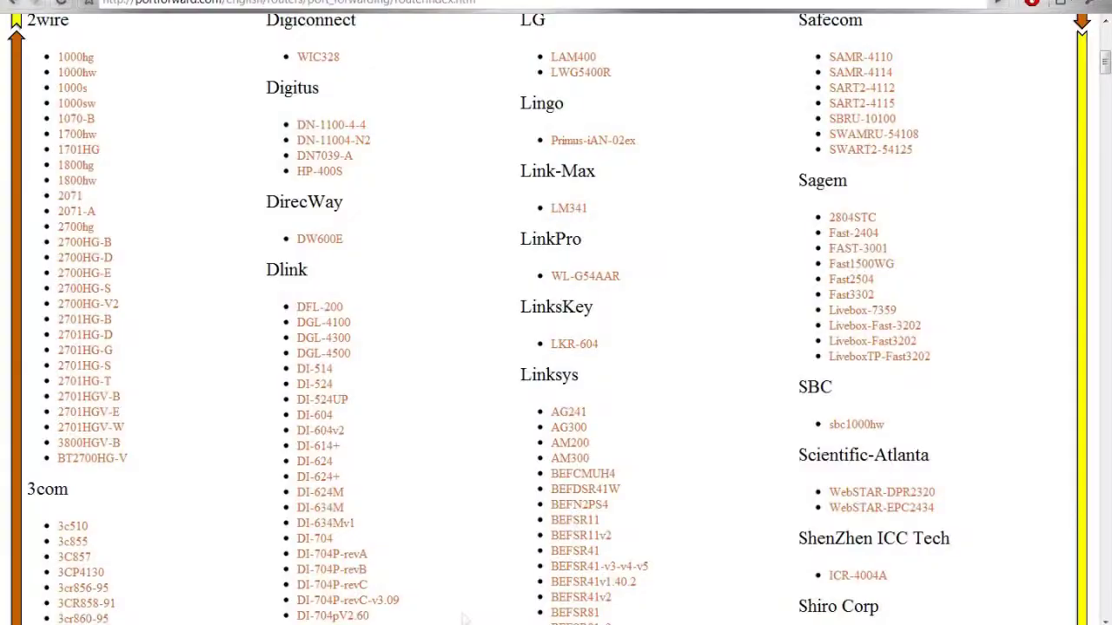
Open the AGK Nordic WA-4054 router guide and skip the PFConfig advertisement.
scroll(452, 397, "down", 5)
scroll(462, 382, "down", 15)
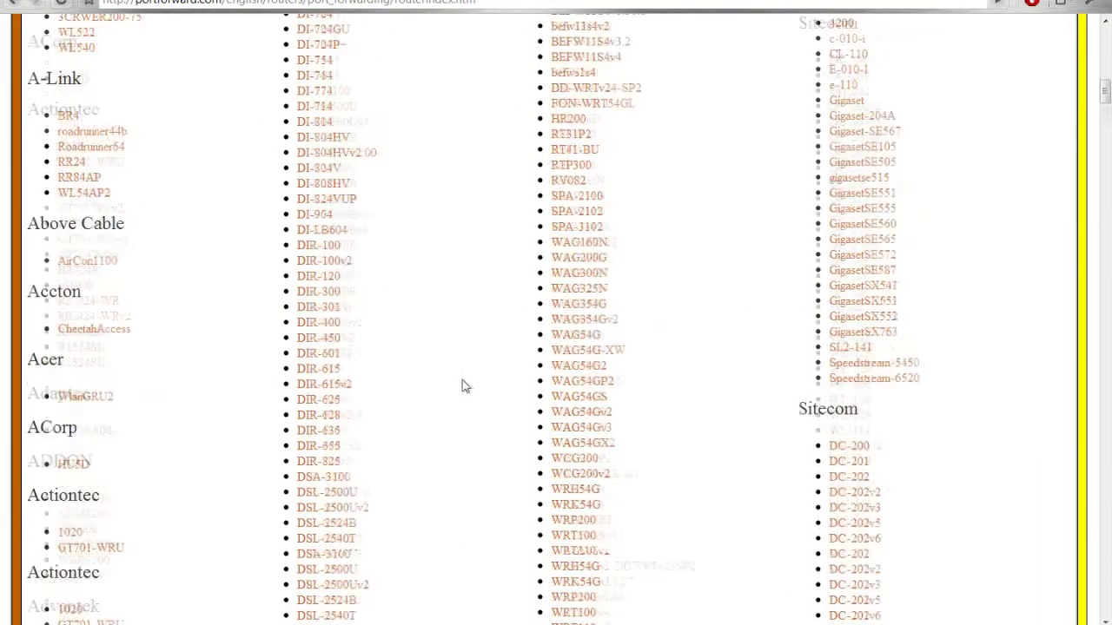
scroll(509, 455, "down", 7)
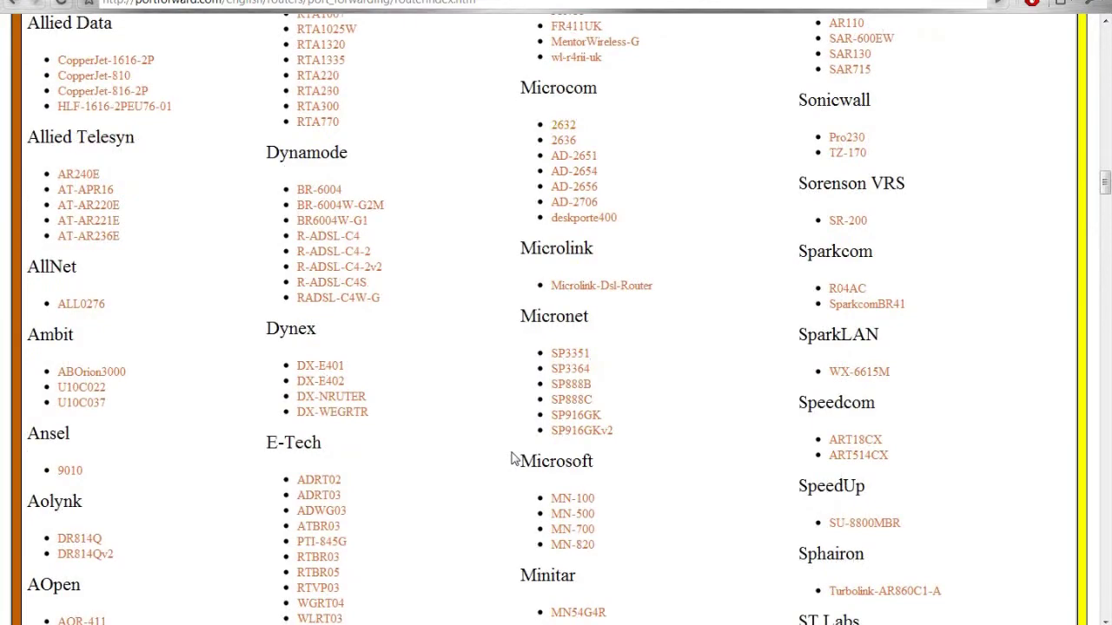
scroll(512, 469, "up", 14)
scroll(517, 482, "up", 15)
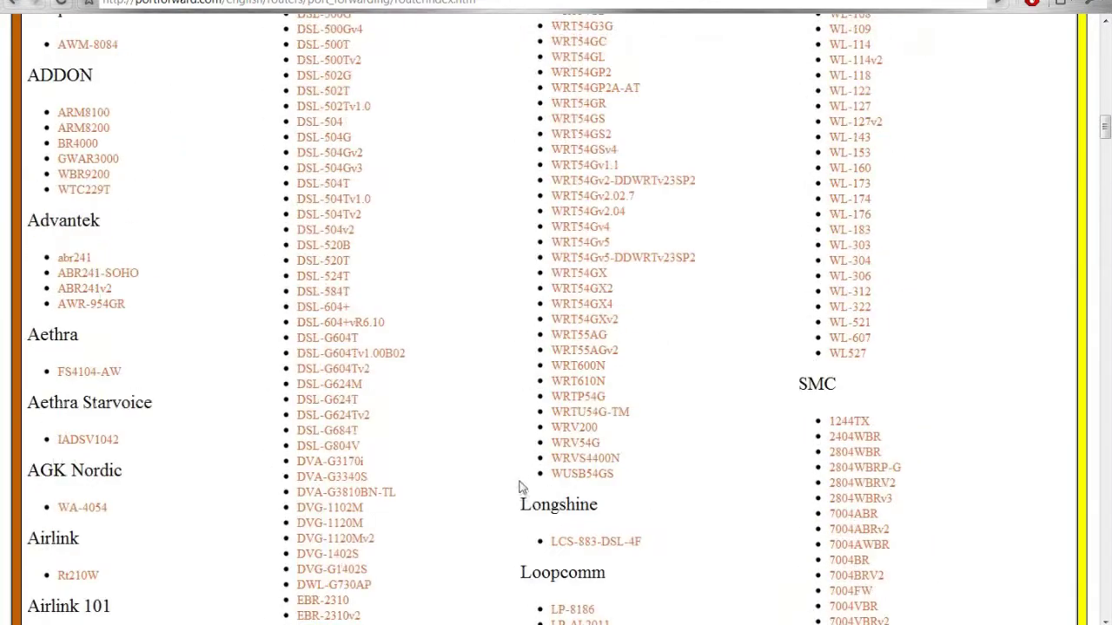
scroll(529, 495, "down", 3)
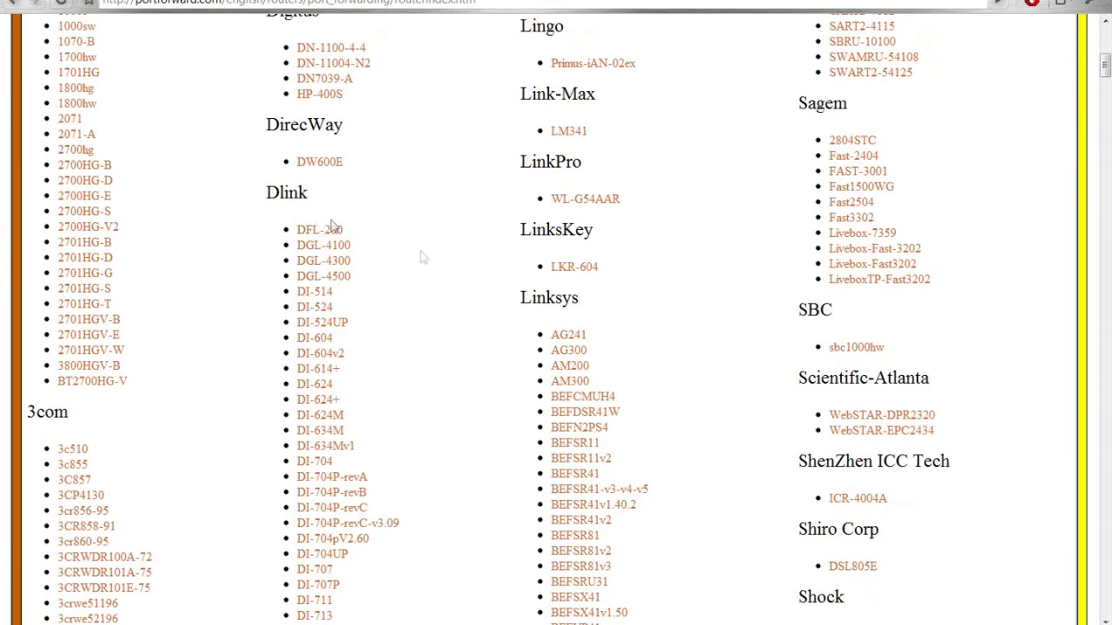
scroll(643, 378, "down", 5)
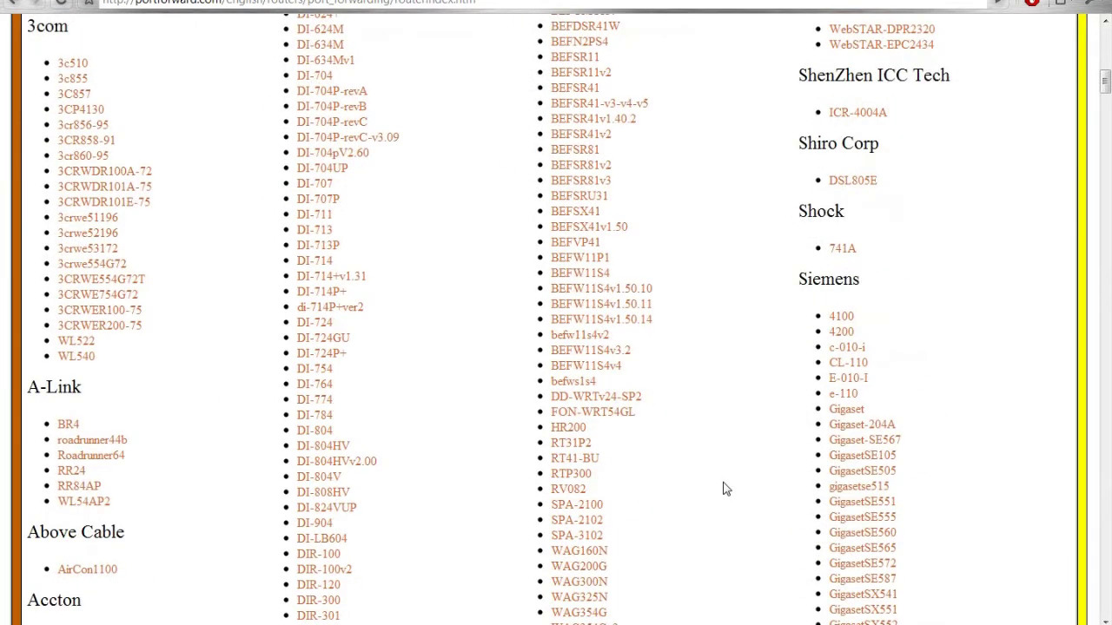
scroll(720, 499, "down", 2)
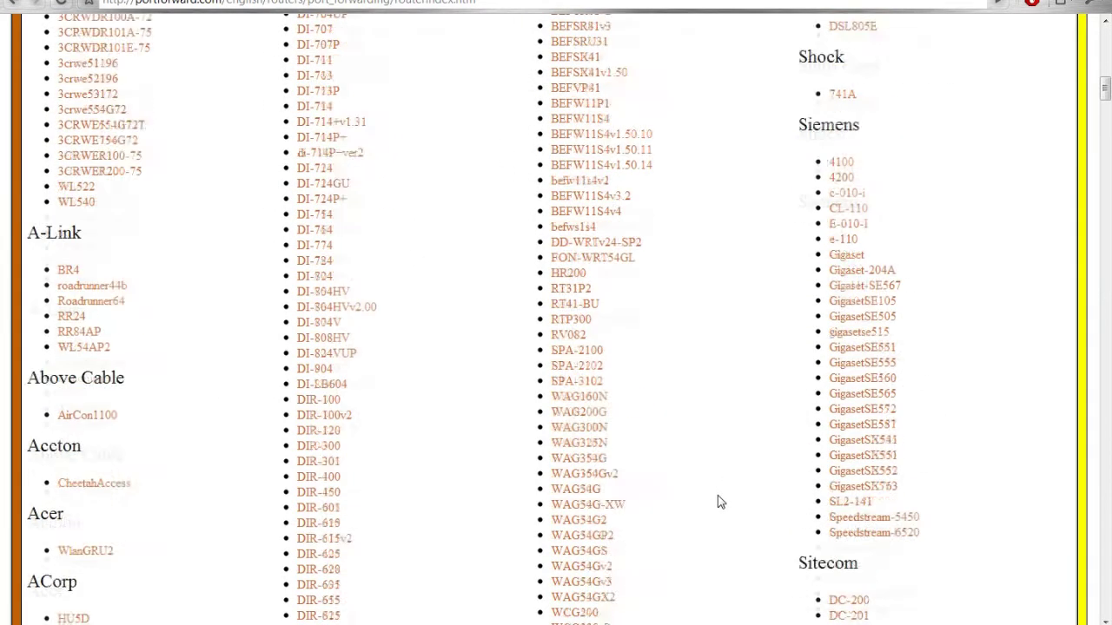
scroll(719, 500, "down", 2)
scroll(724, 497, "down", 12)
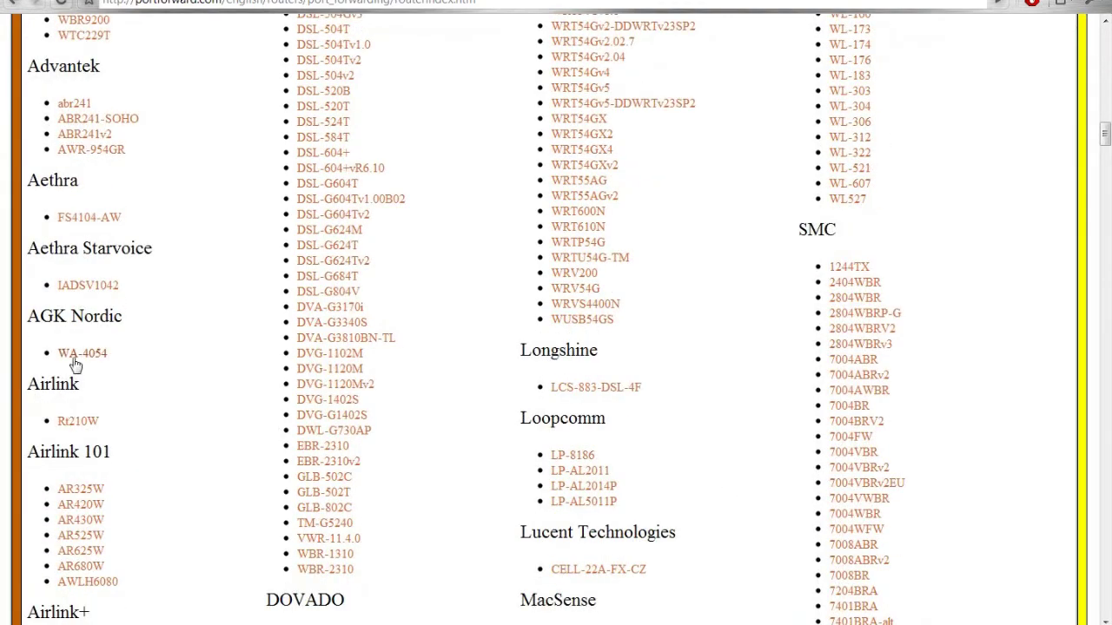
left_click(78, 353)
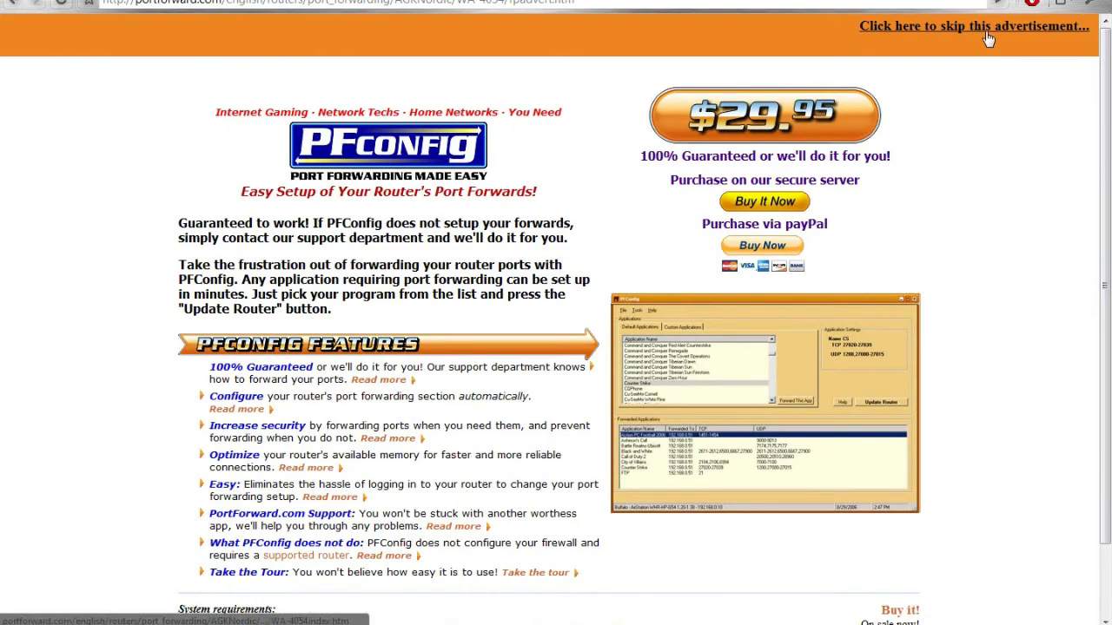
left_click(987, 39)
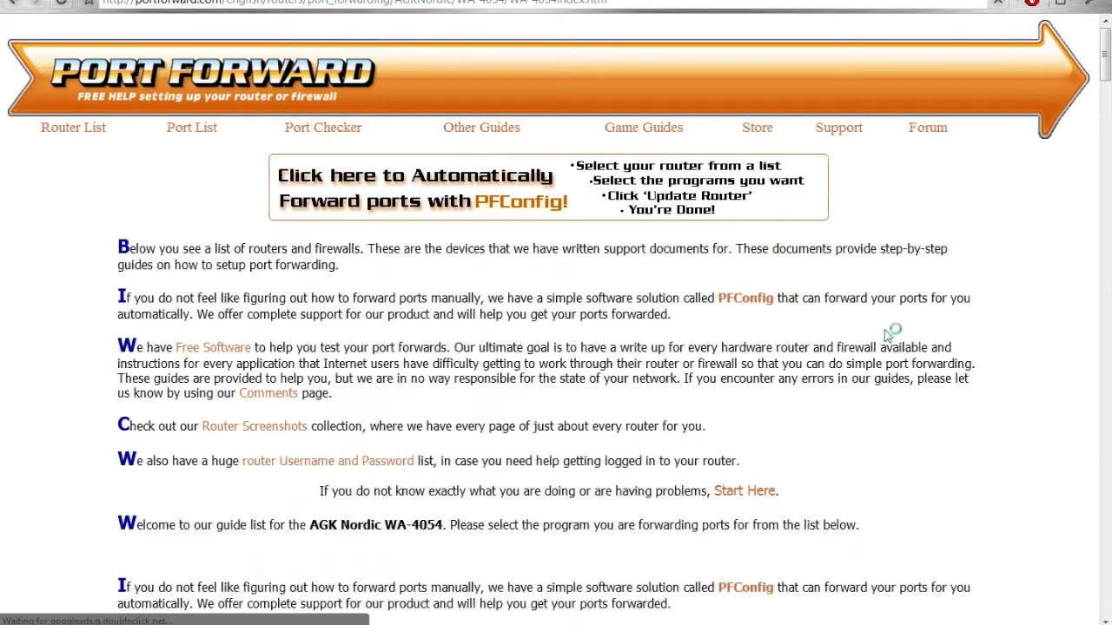
Find the T entries in the application list and open the TVersity Media Server guide.
scroll(888, 334, "down", 15)
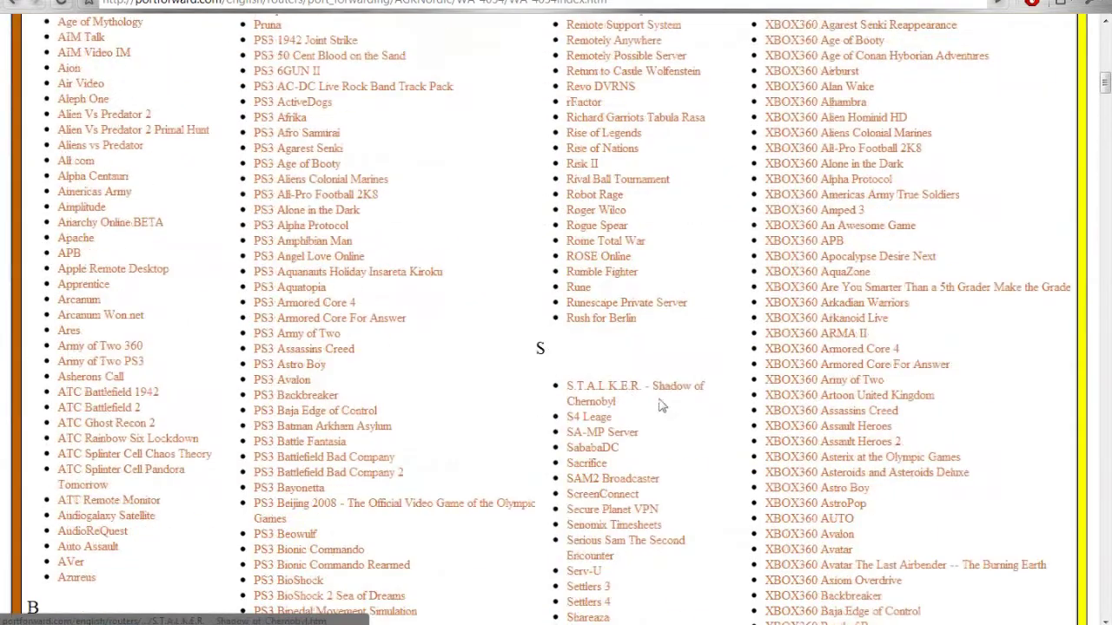
scroll(662, 405, "down", 8)
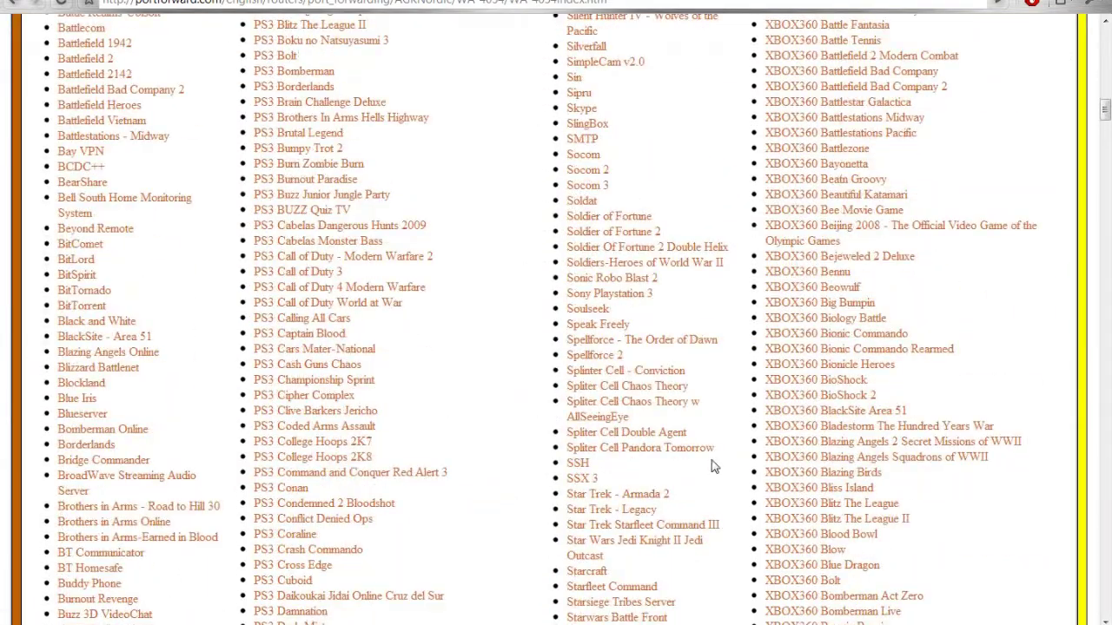
scroll(710, 466, "down", 15)
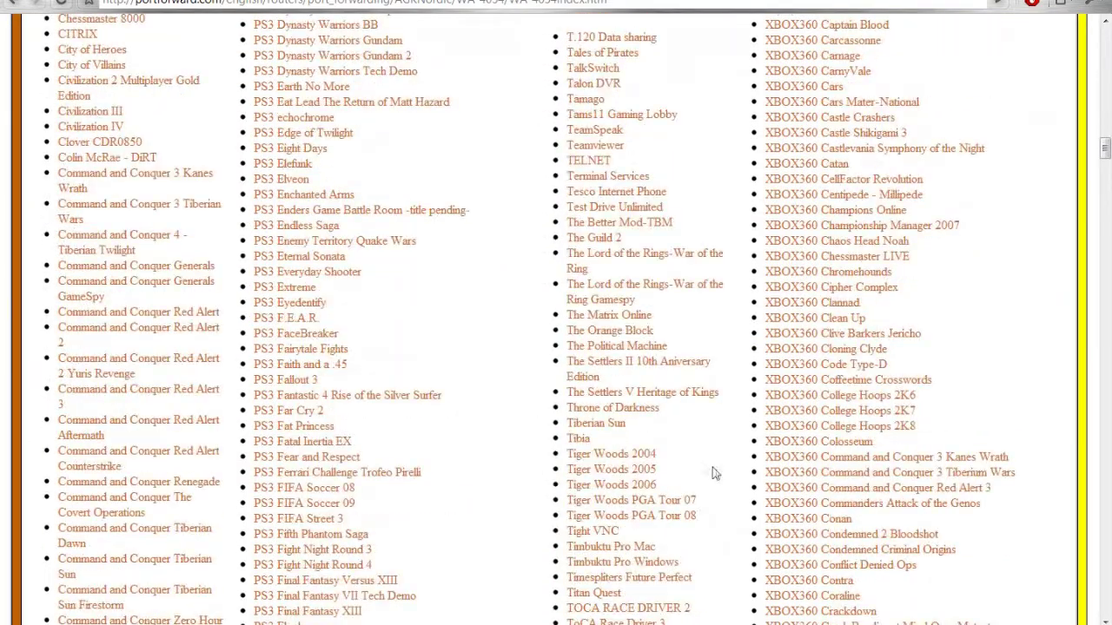
scroll(608, 304, "up", 2)
left_click_drag(537, 149, 548, 163)
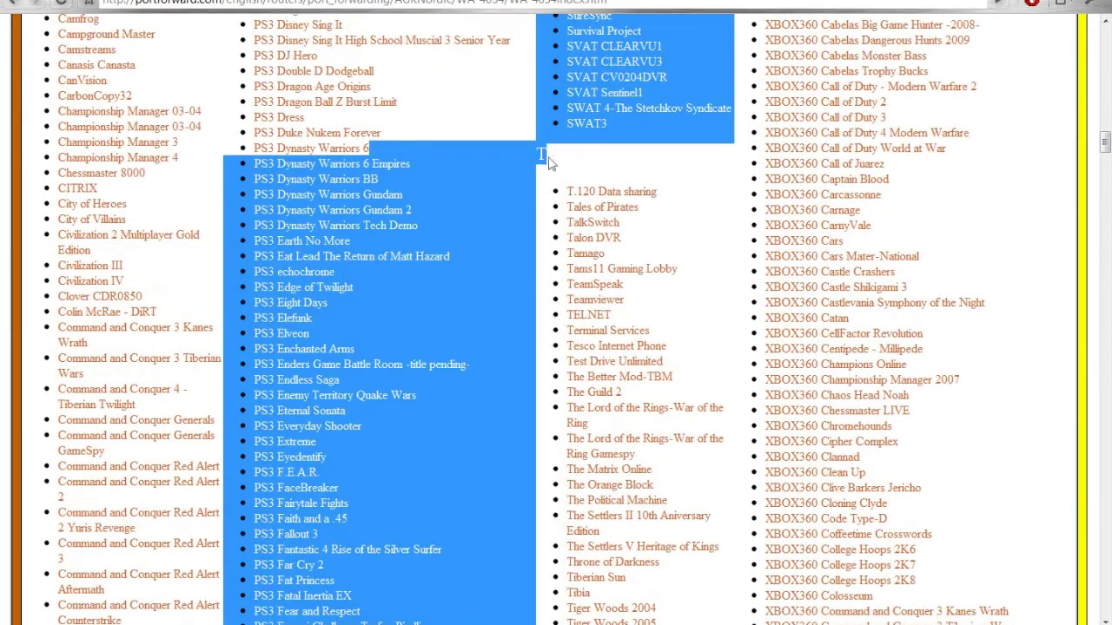
left_click(549, 163)
scroll(608, 391, "down", 7)
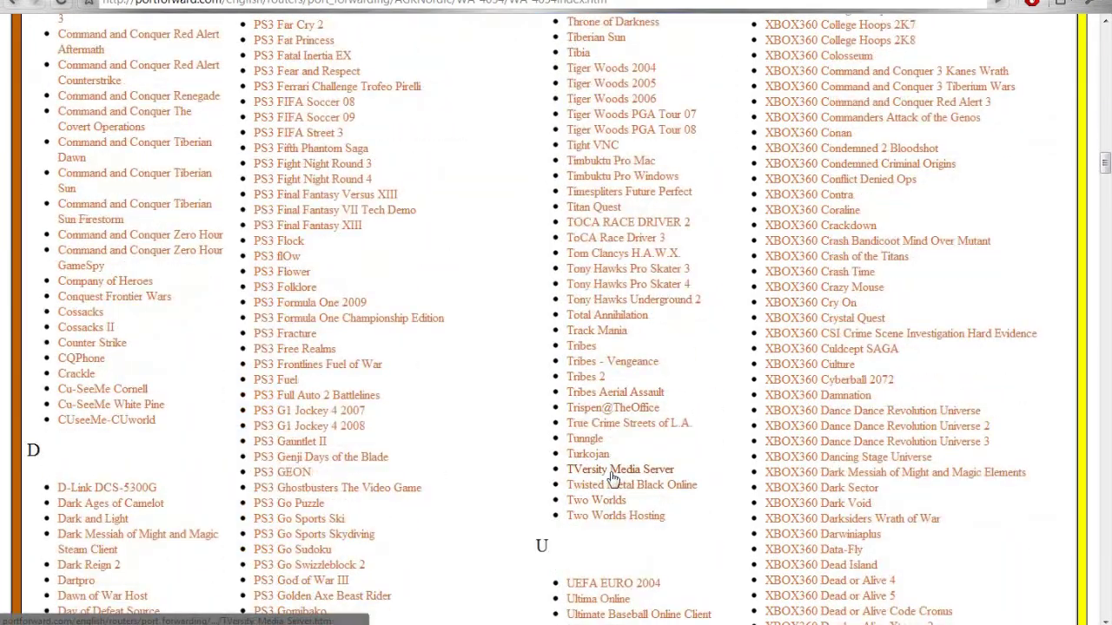
left_click(613, 470)
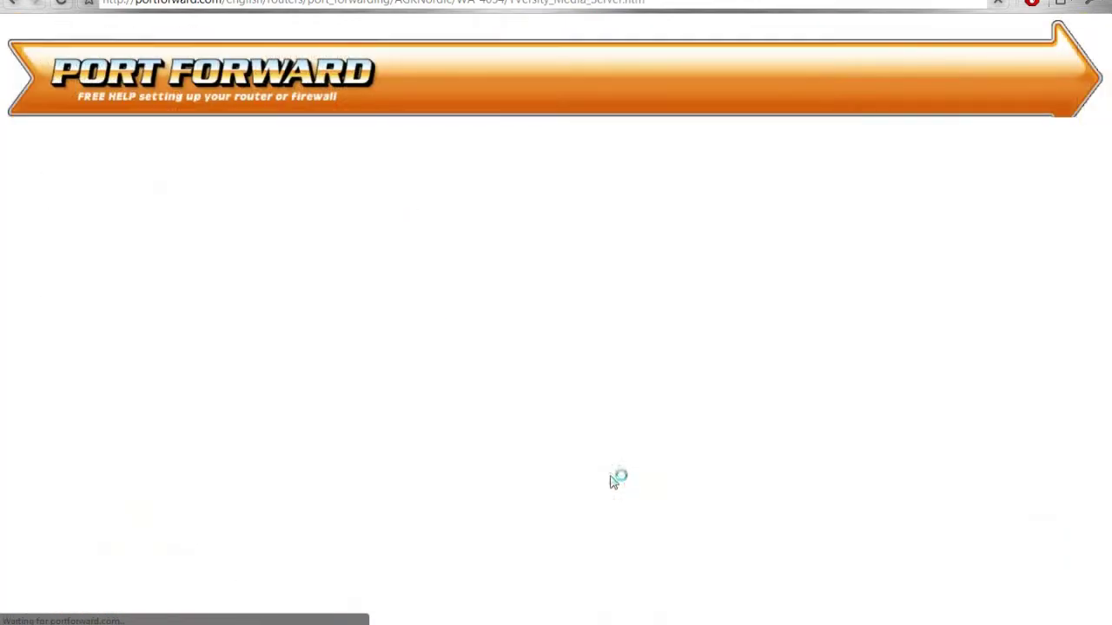
Check the guide's Virtual Server table forwarding port 41952, then return to TVersity's folder sources.
scroll(614, 478, "down", 7)
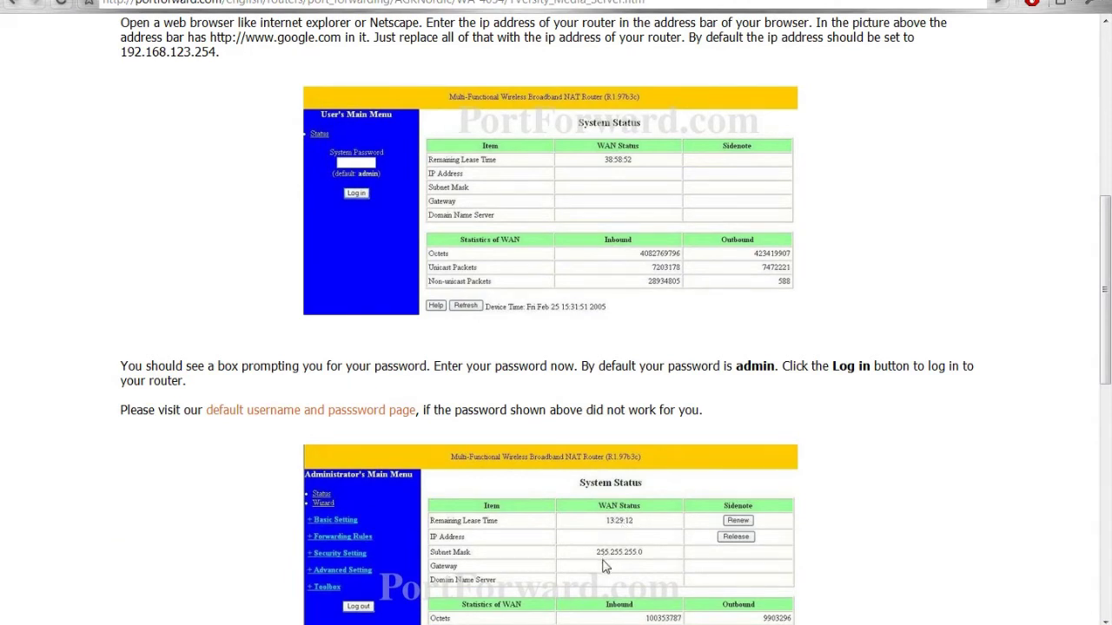
scroll(605, 566, "down", 8)
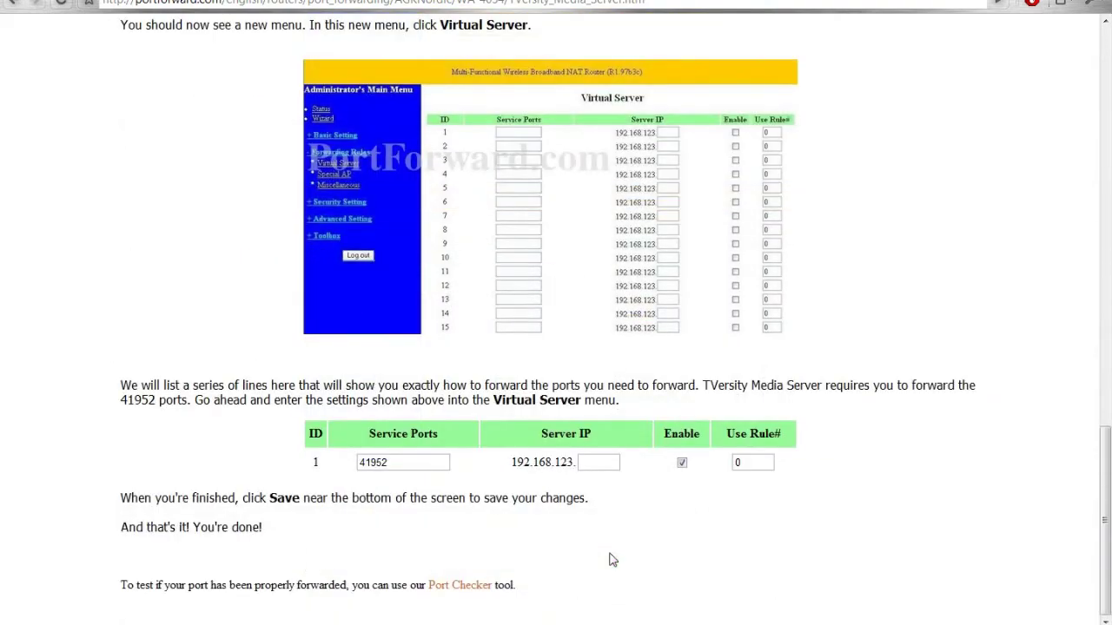
scroll(612, 560, "up", 15)
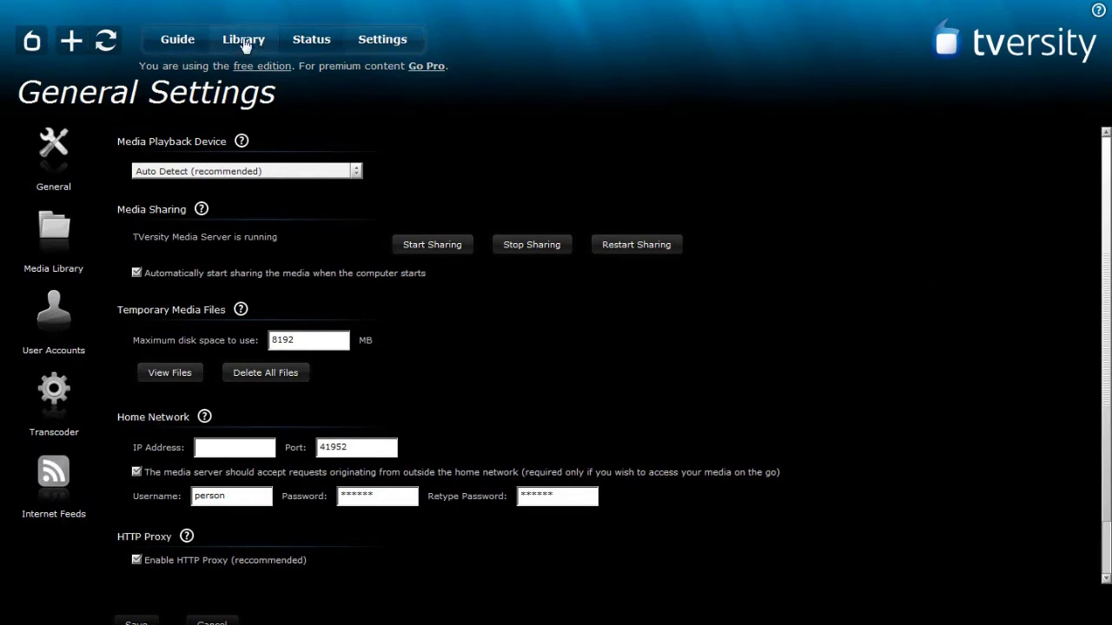
left_click(245, 45)
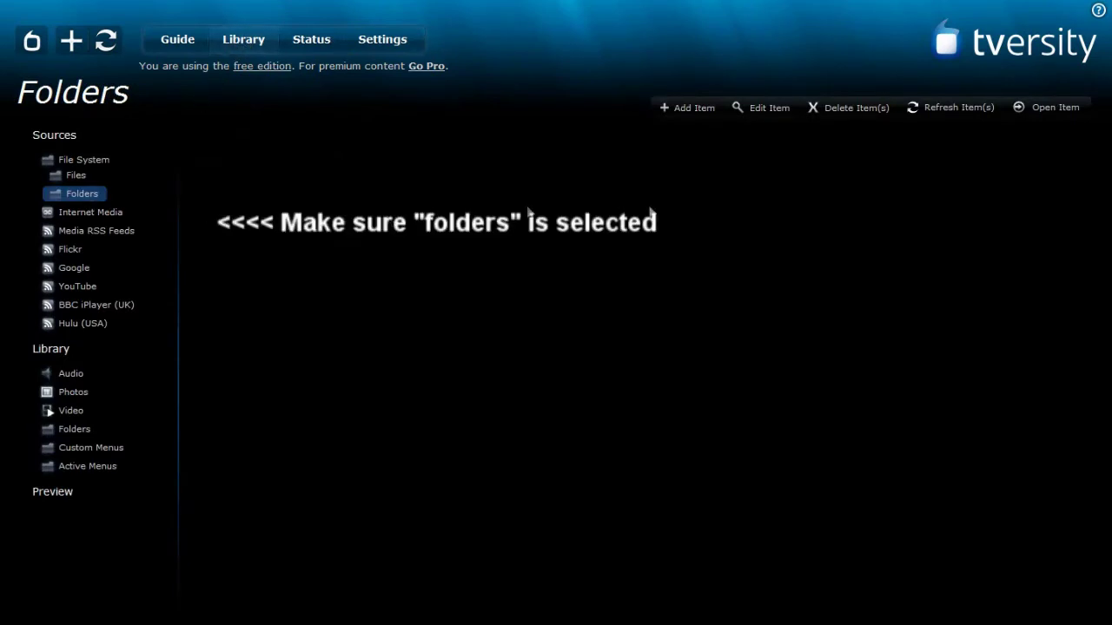
Add D:\Movies as a new library folder source with the tag 'movie'.
left_click(690, 113)
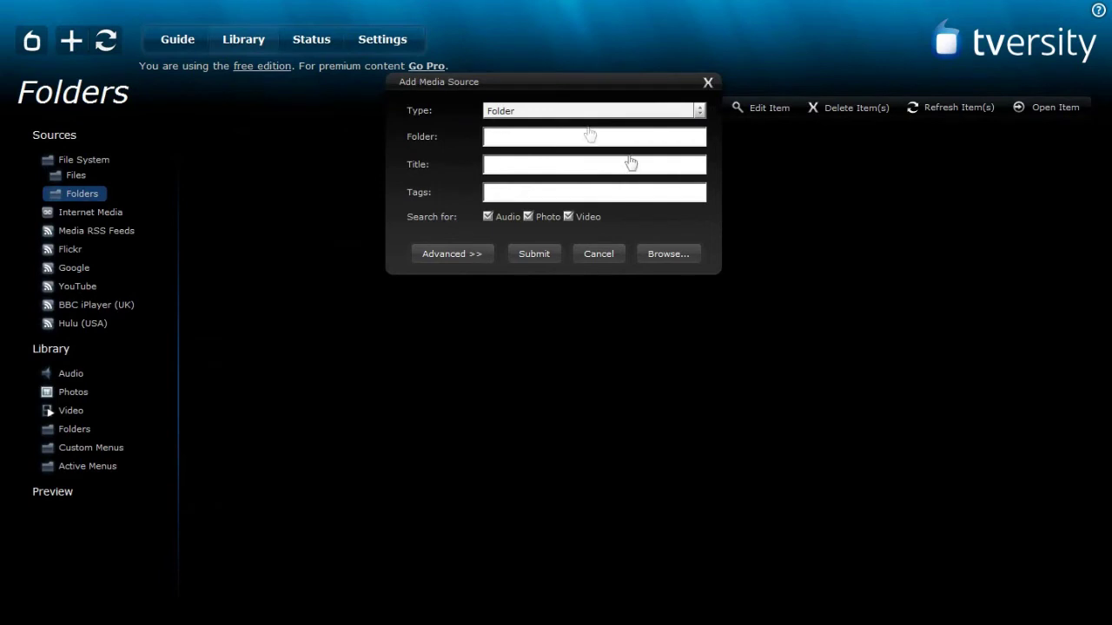
left_click(669, 254)
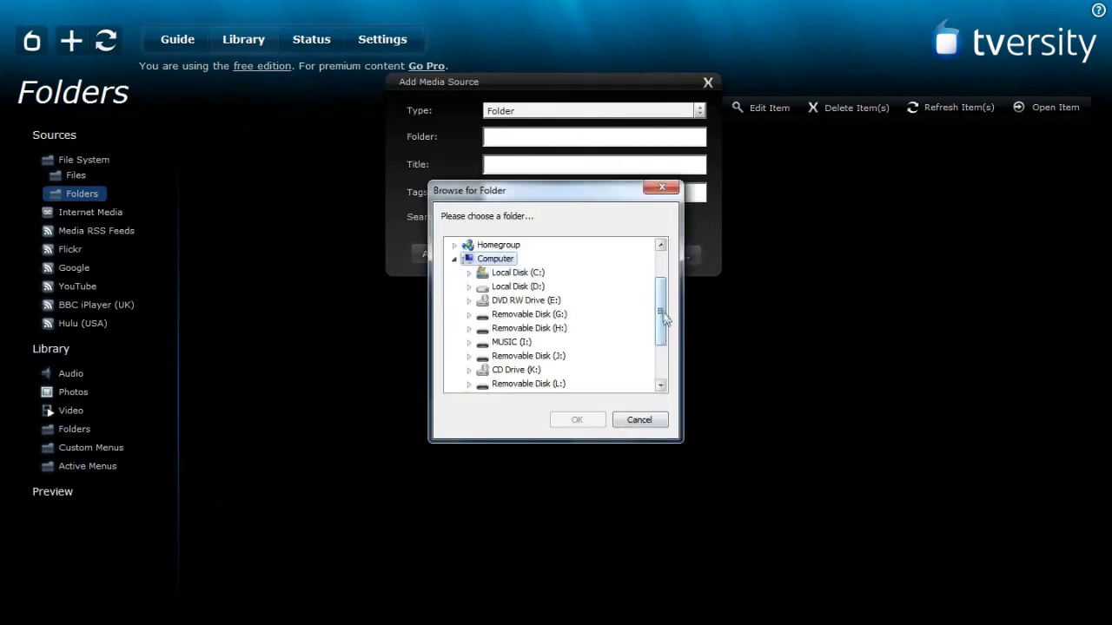
scroll(660, 342, "down", 2)
left_click_drag(664, 326, 480, 309)
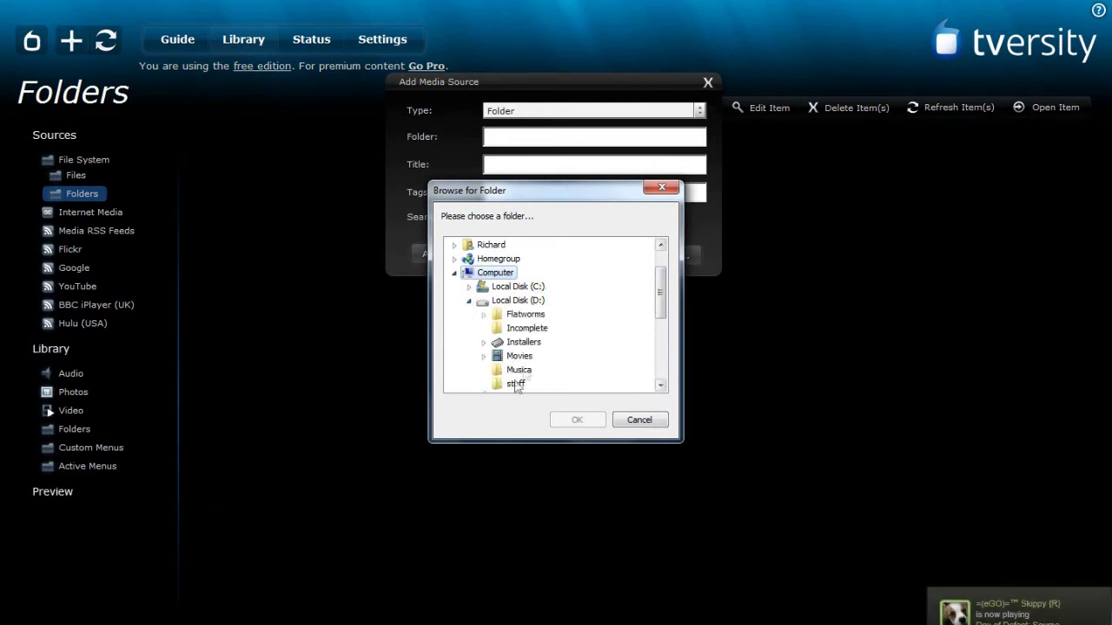
left_click(519, 357)
left_click(577, 420)
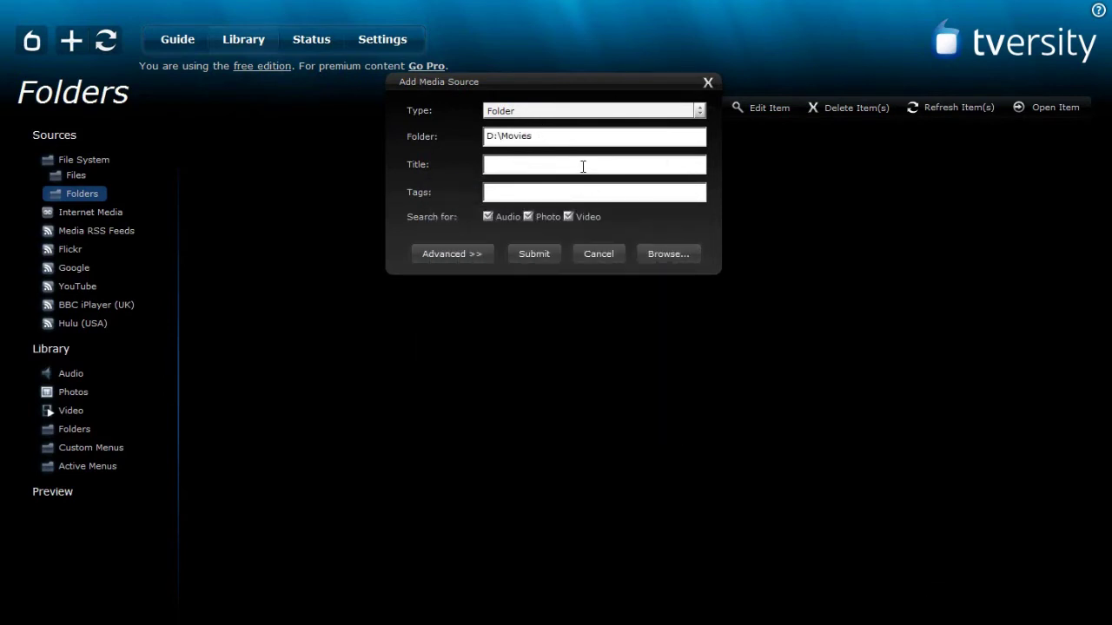
key("Tab")
type("movie")
left_click(542, 259)
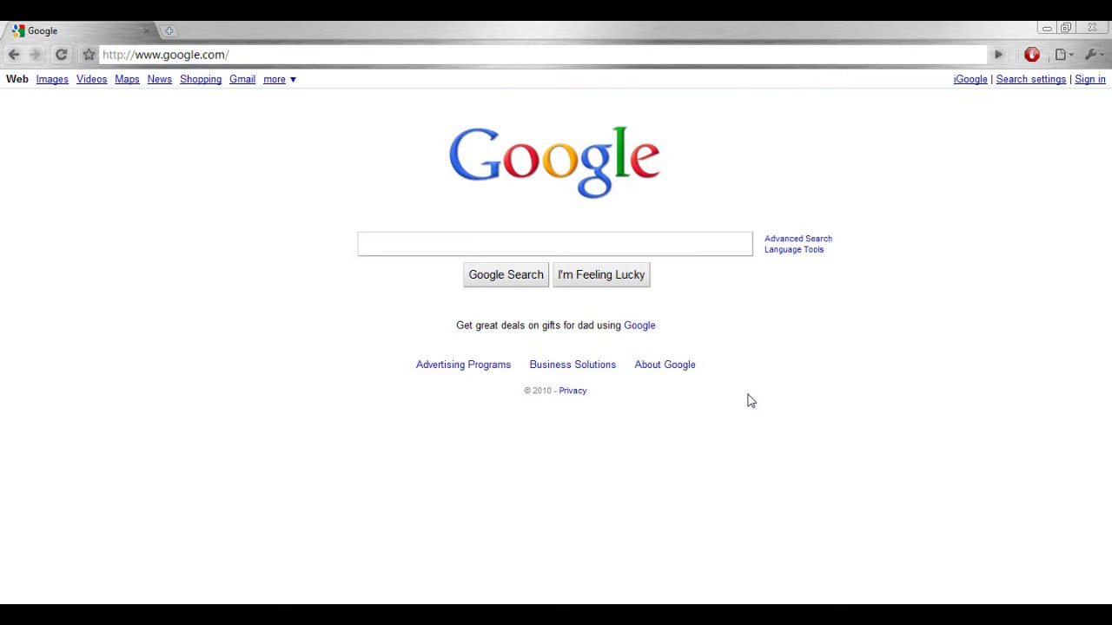
Load the public IP address with :41952/flashlib in Chrome's address bar.
left_click(397, 55)
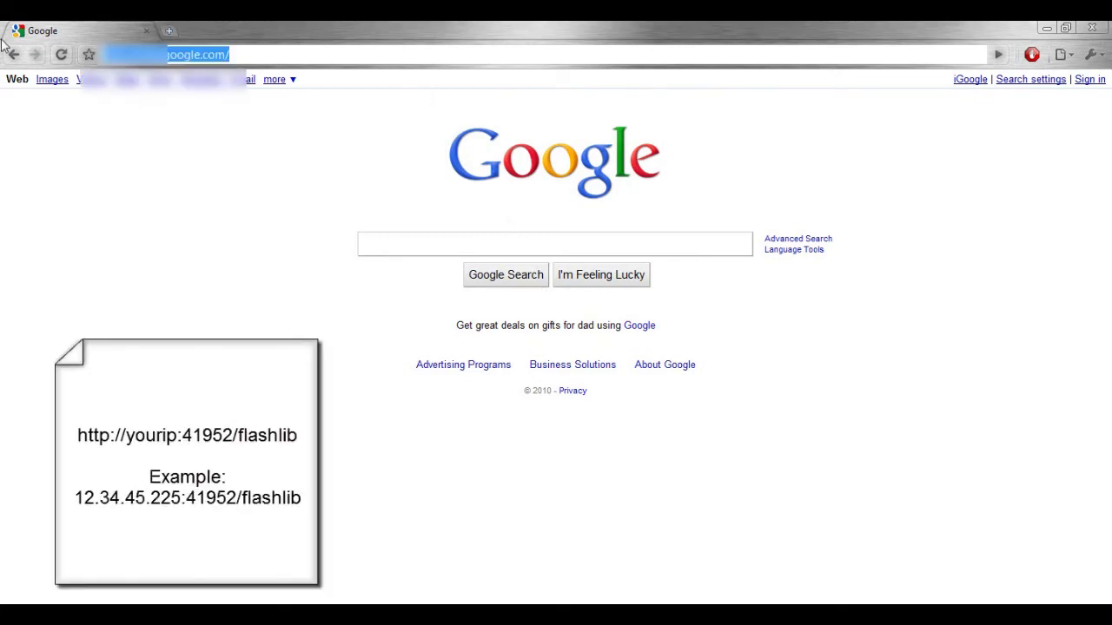
type("7")
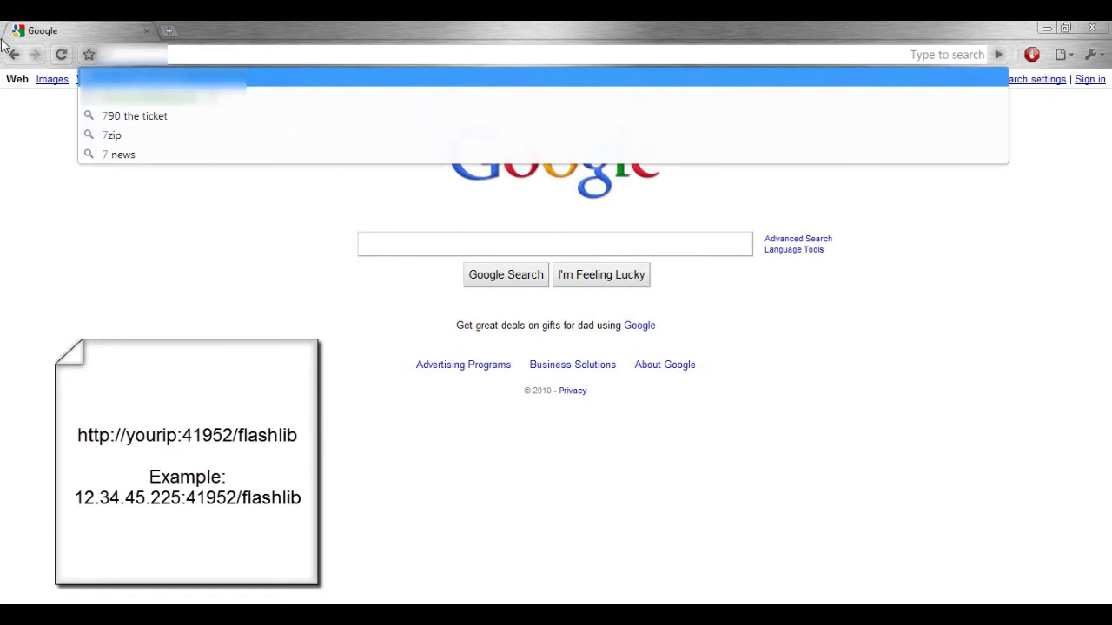
type("5")
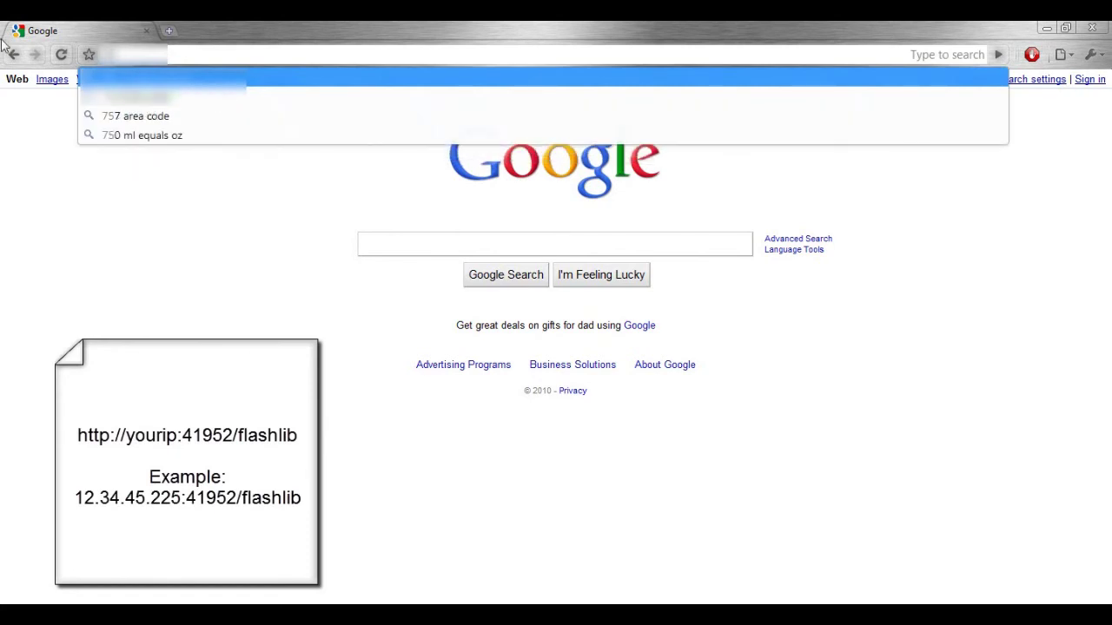
type(".1")
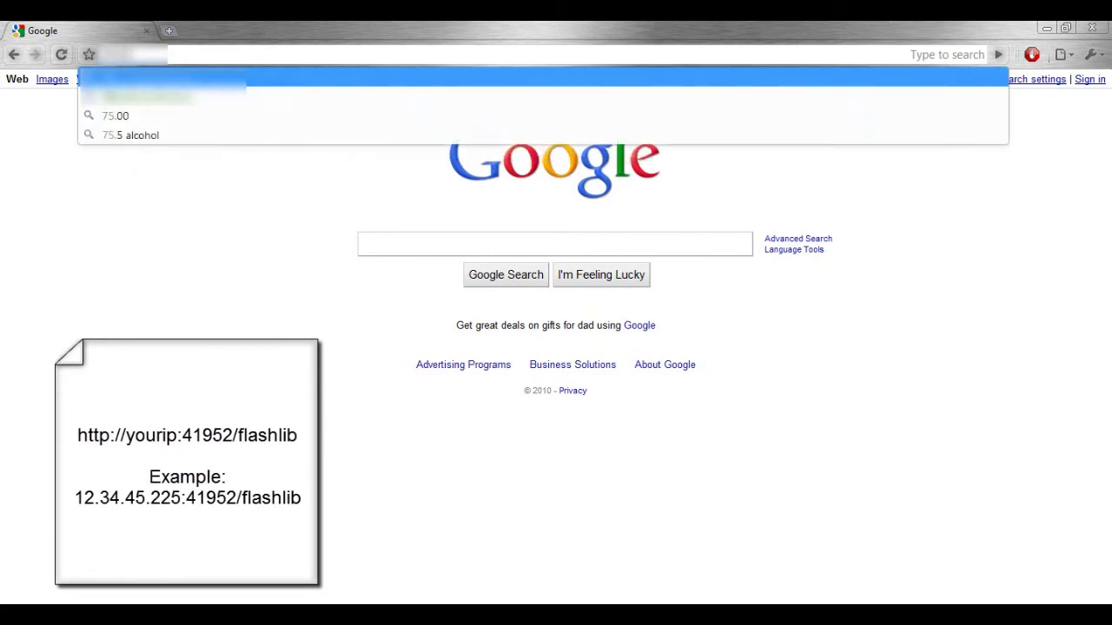
type("23")
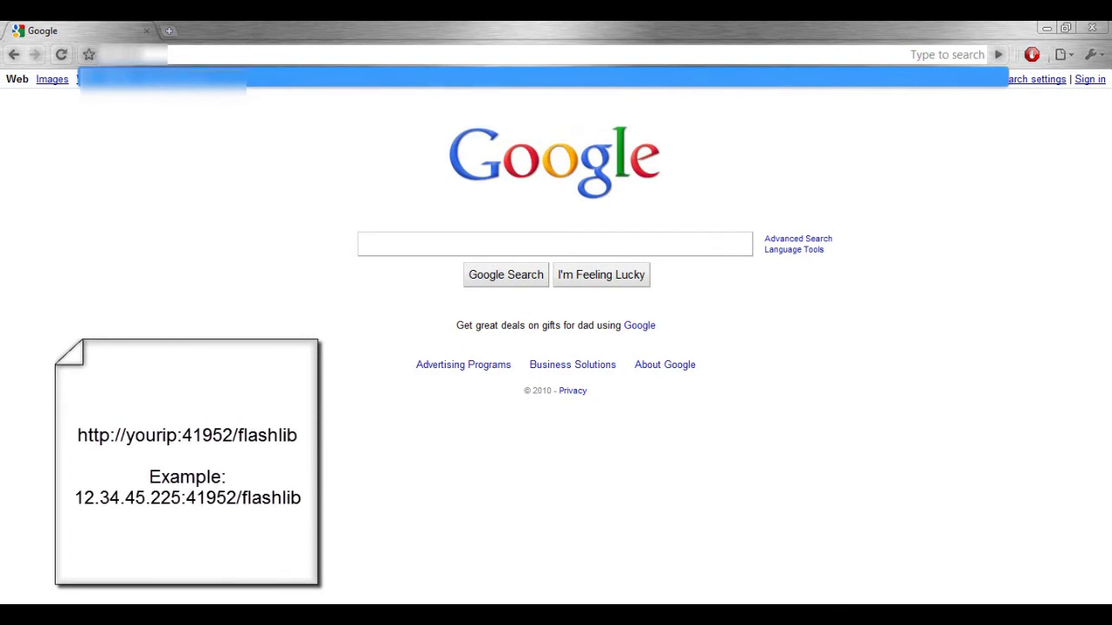
type(".")
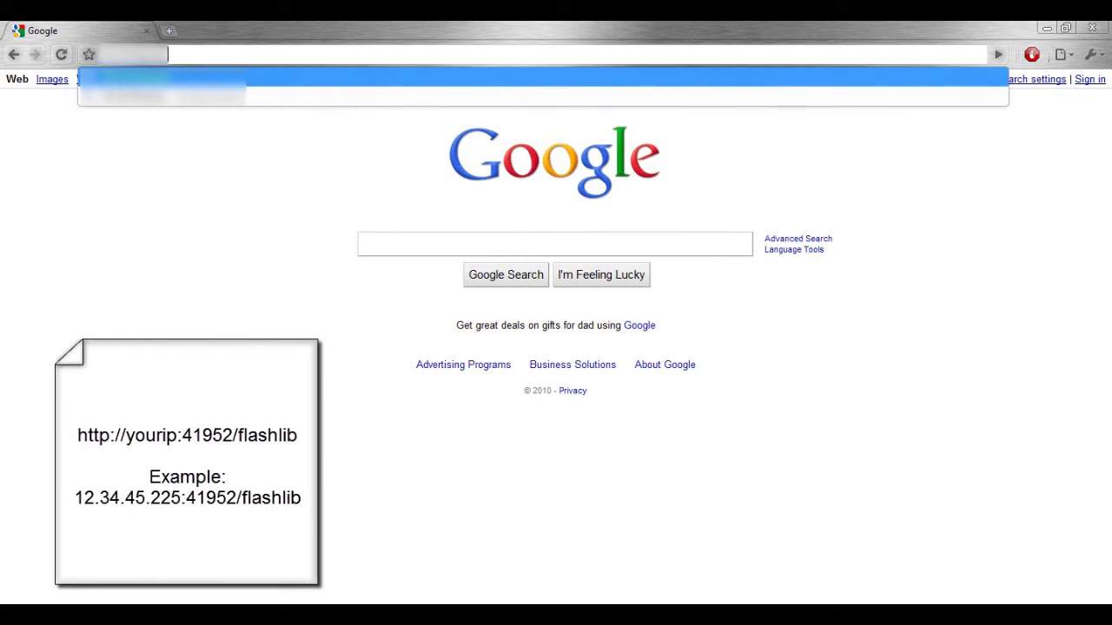
type("419")
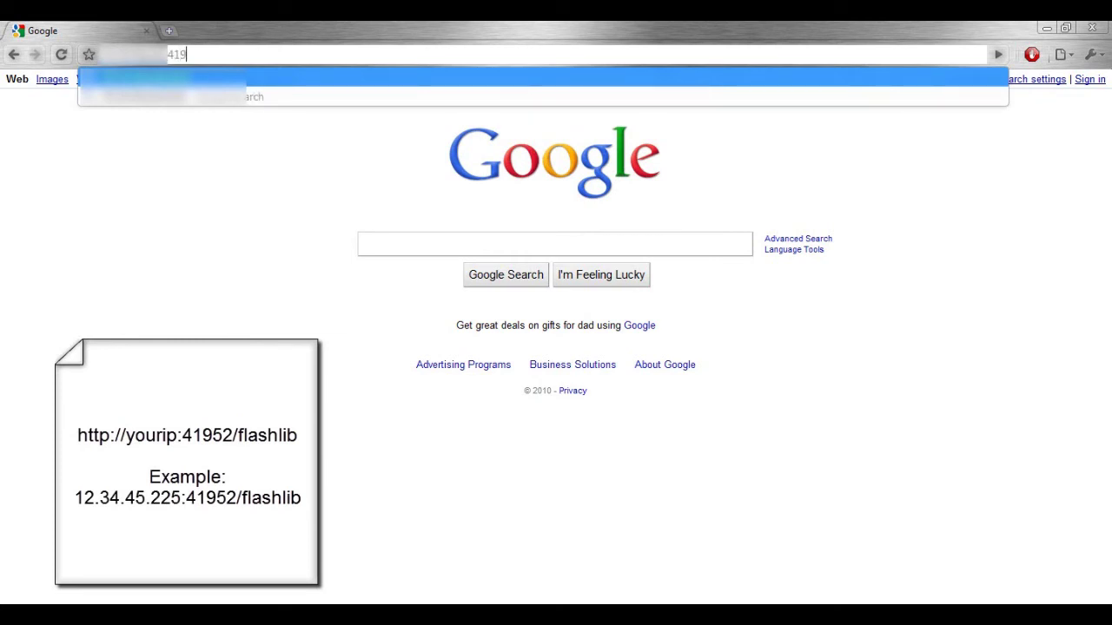
type("52/flashlib")
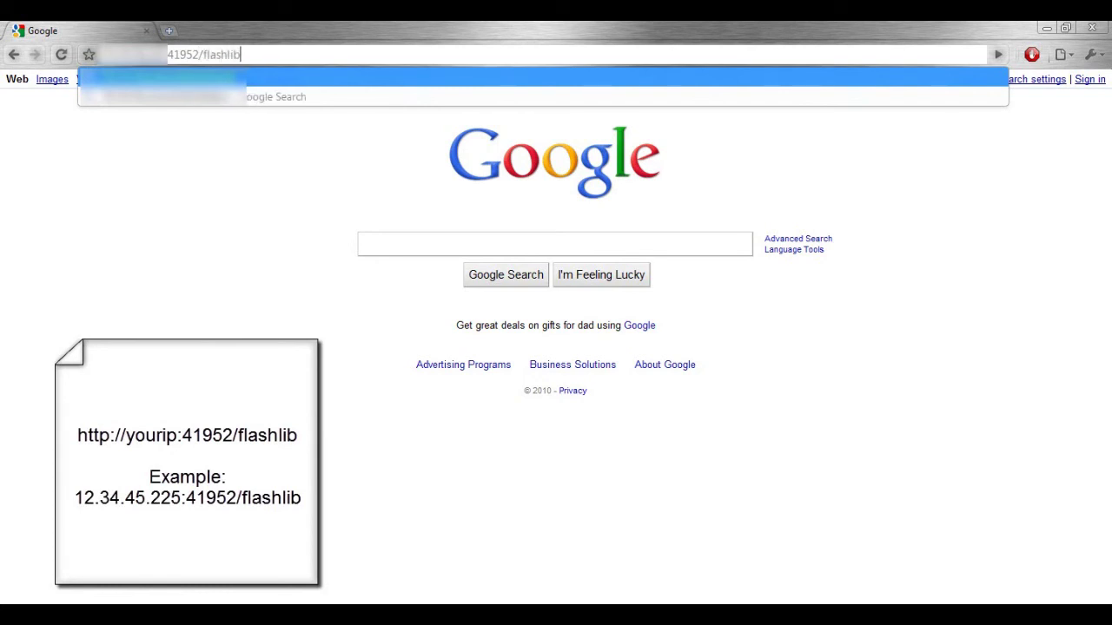
key("Return")
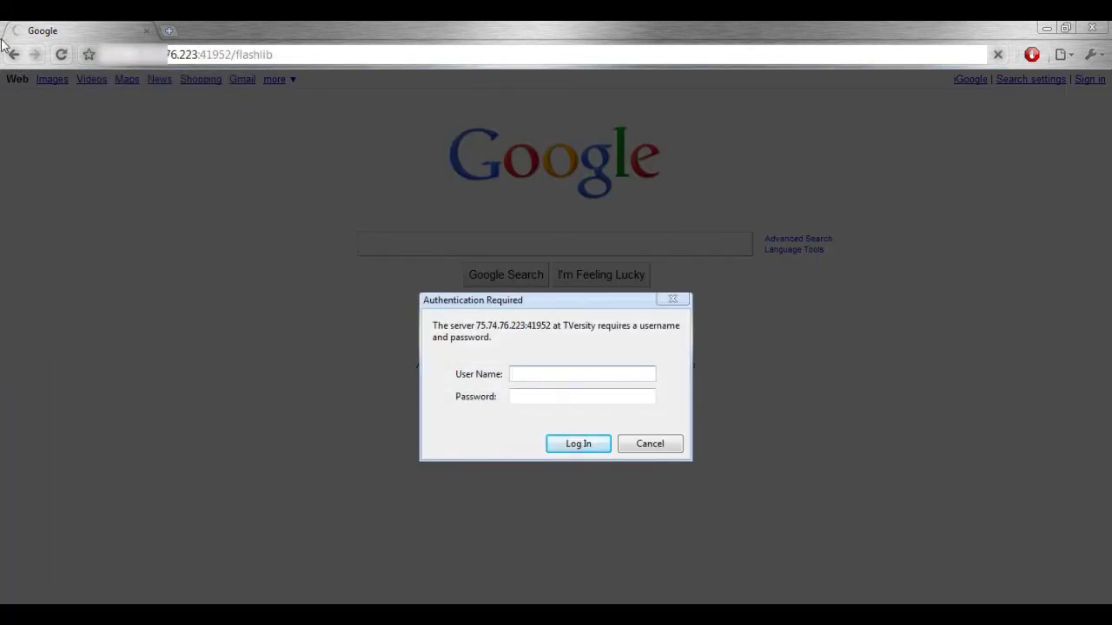
Log in to the TVersity server with the account's user name and password.
type("person")
key("Tab")
type("**")
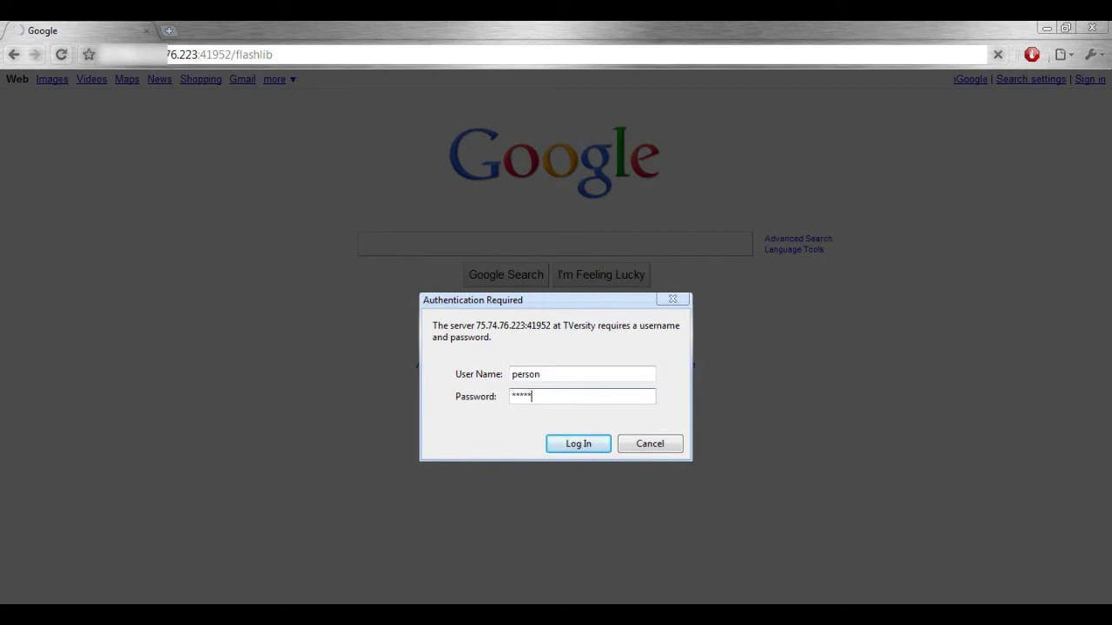
type("***")
left_click(587, 443)
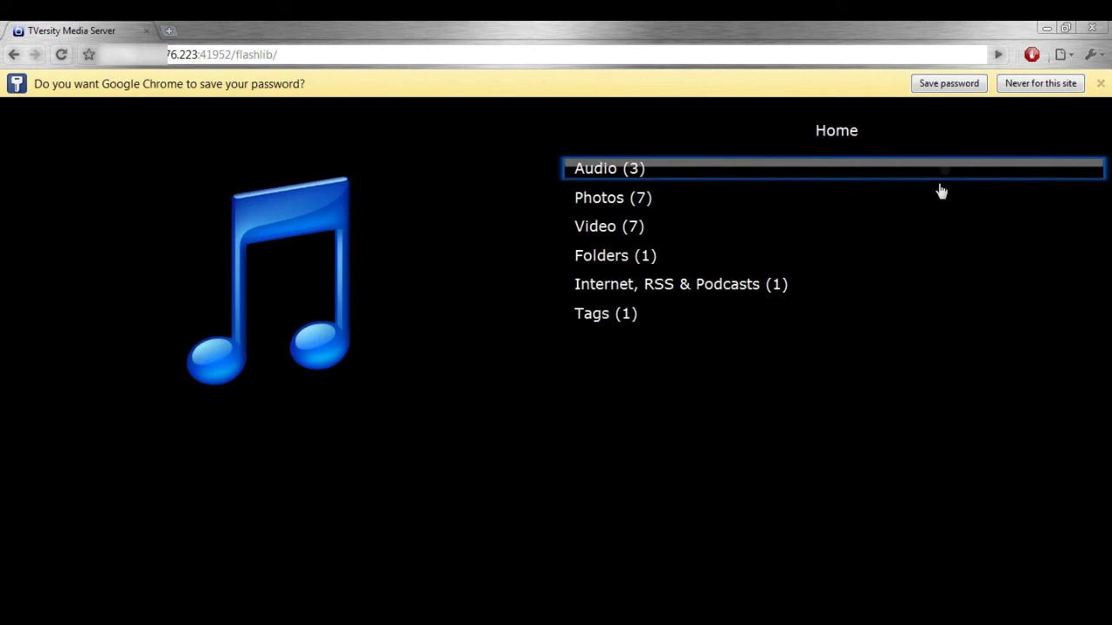
Save the login, open Folders > Movies (85) and pause the movie once it plays.
left_click(951, 83)
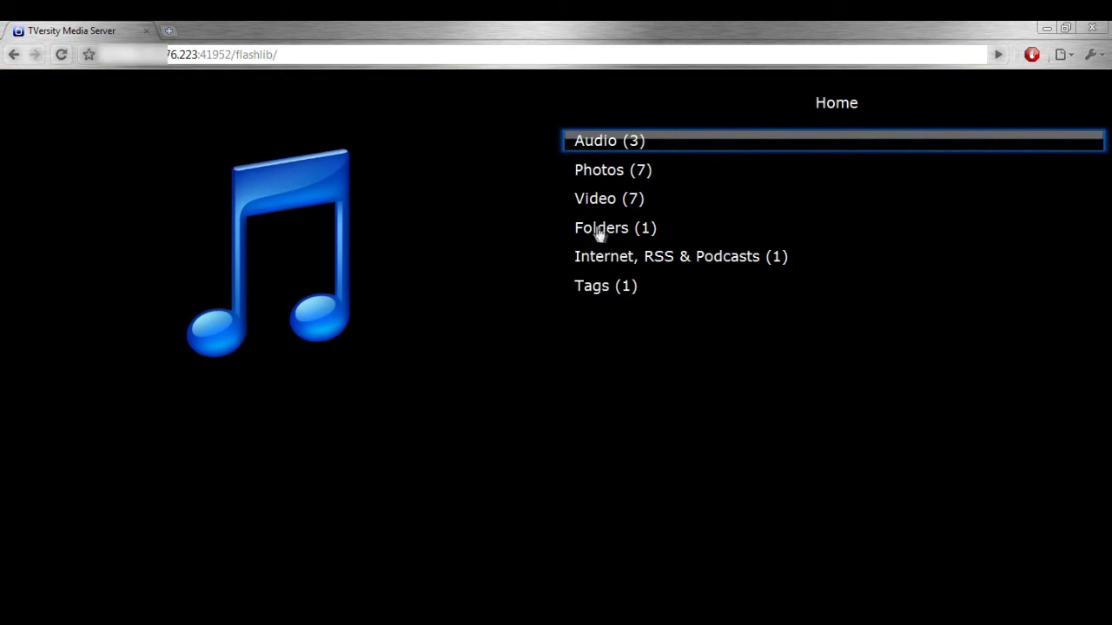
left_click(595, 231)
left_click(630, 148)
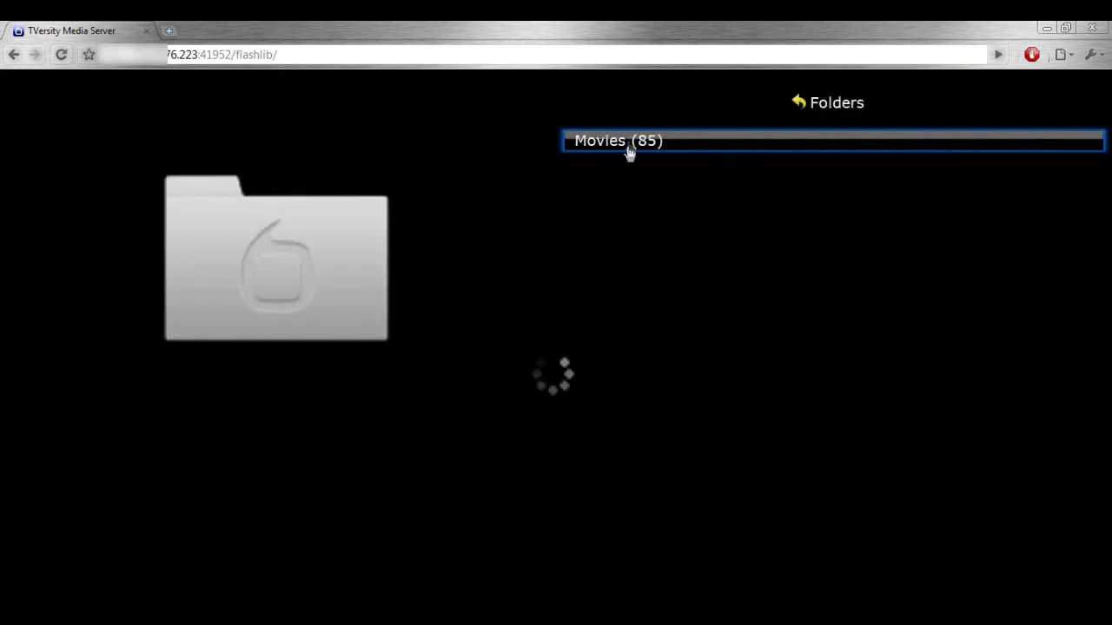
scroll(653, 370, "down", 5)
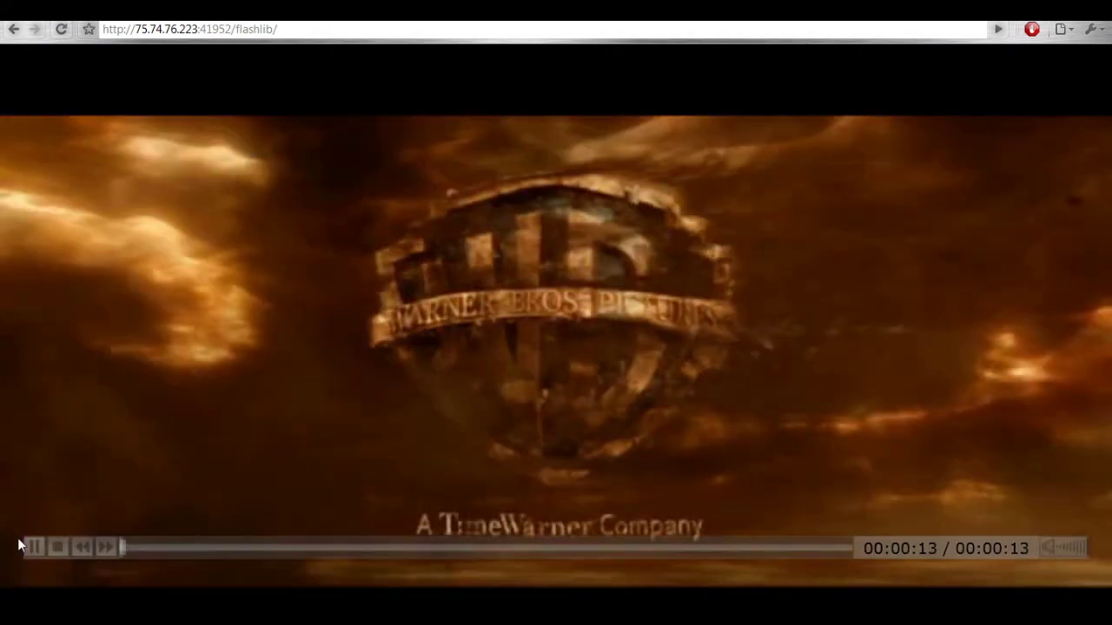
left_click(34, 547)
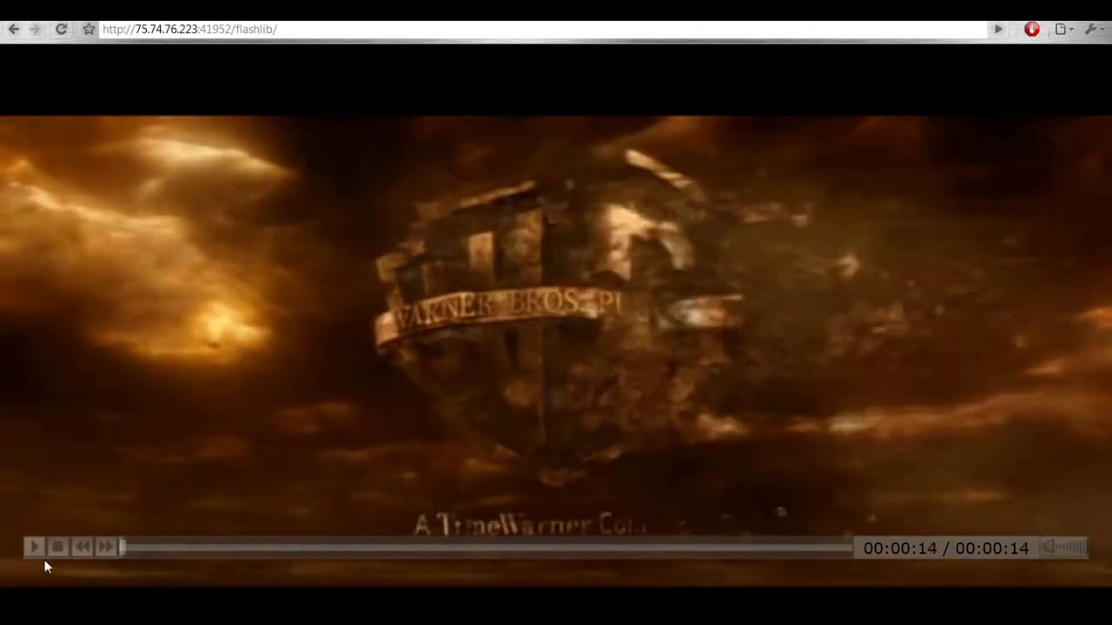